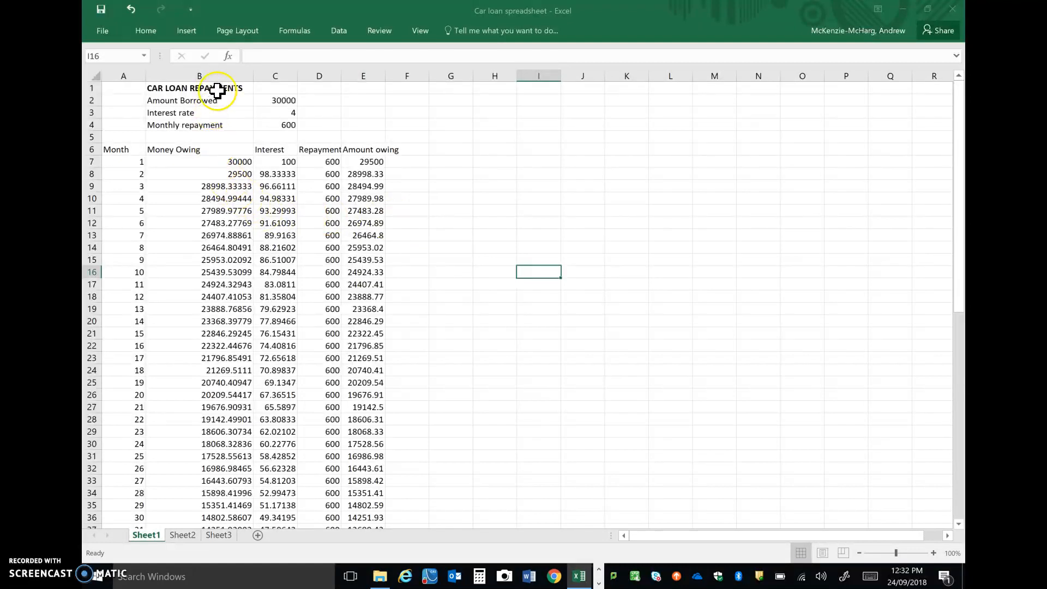
pyautogui.moveTo(181, 87); pyautogui.dragTo(189, 124)
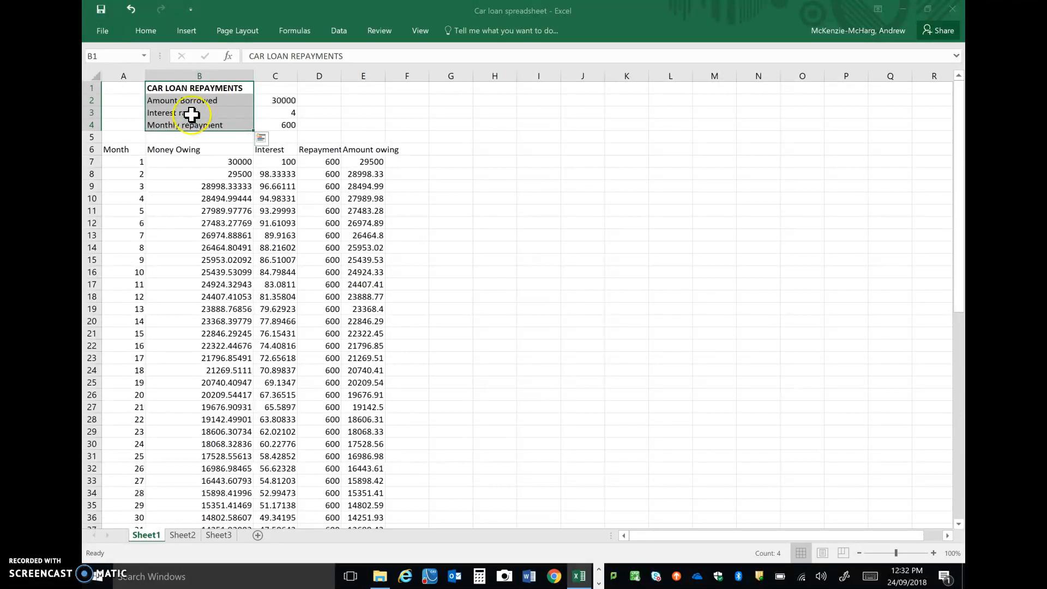
pyautogui.click(198, 87)
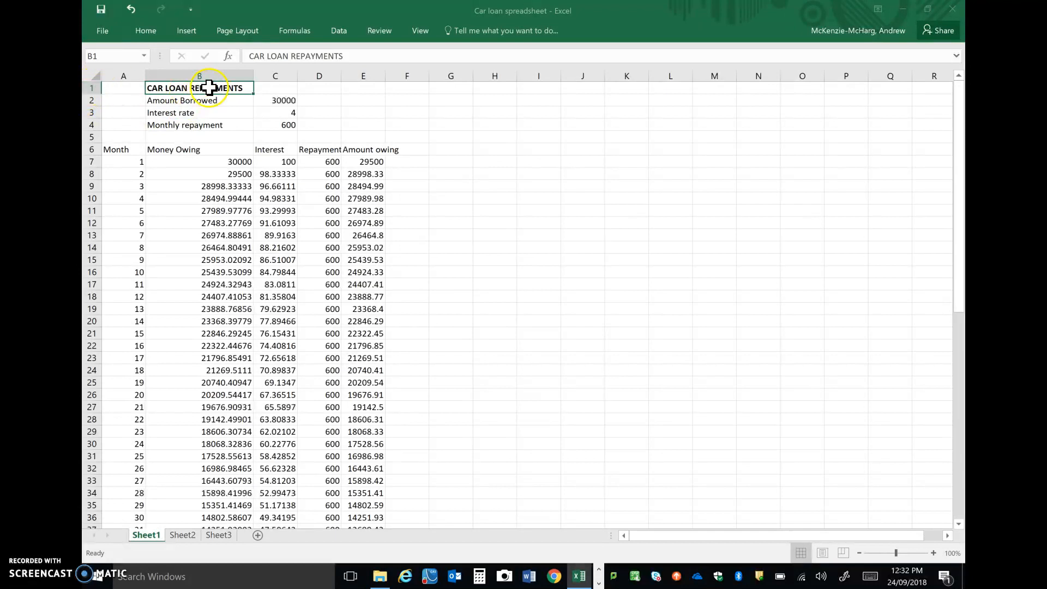
pyautogui.click(182, 102)
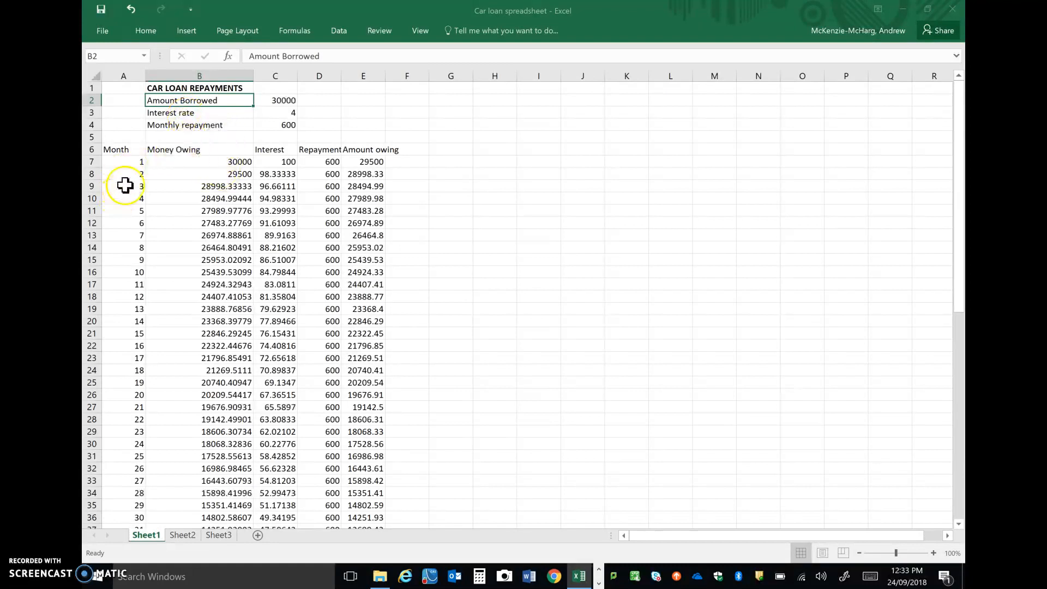
pyautogui.click(120, 151)
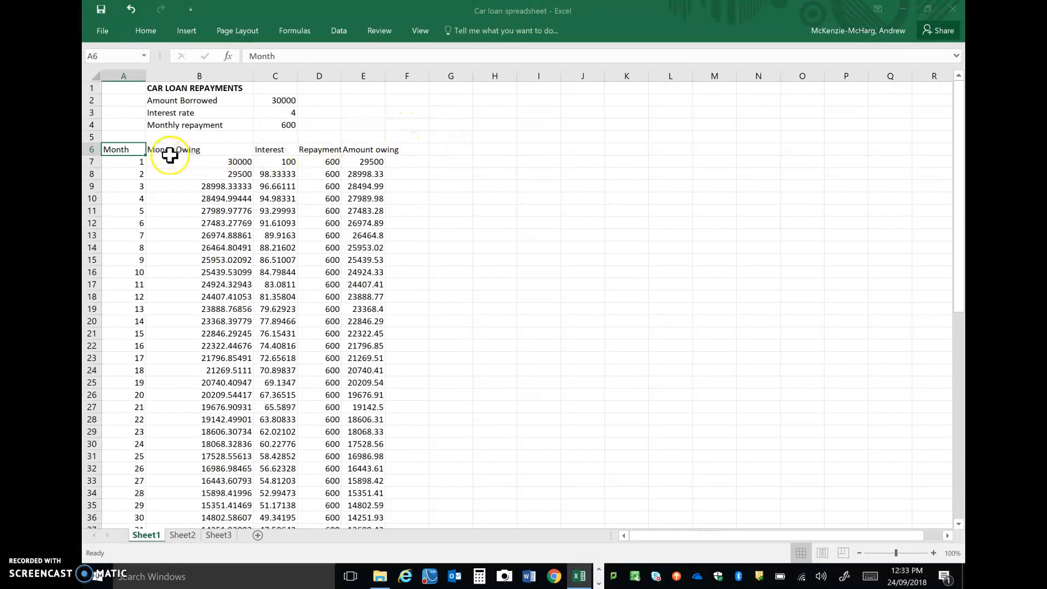
# Set the loan inputs on Sheet1 to 20000 borrowed, interest rate 5 and monthly repayment 300.
pyautogui.click(281, 101)
pyautogui.write('200')
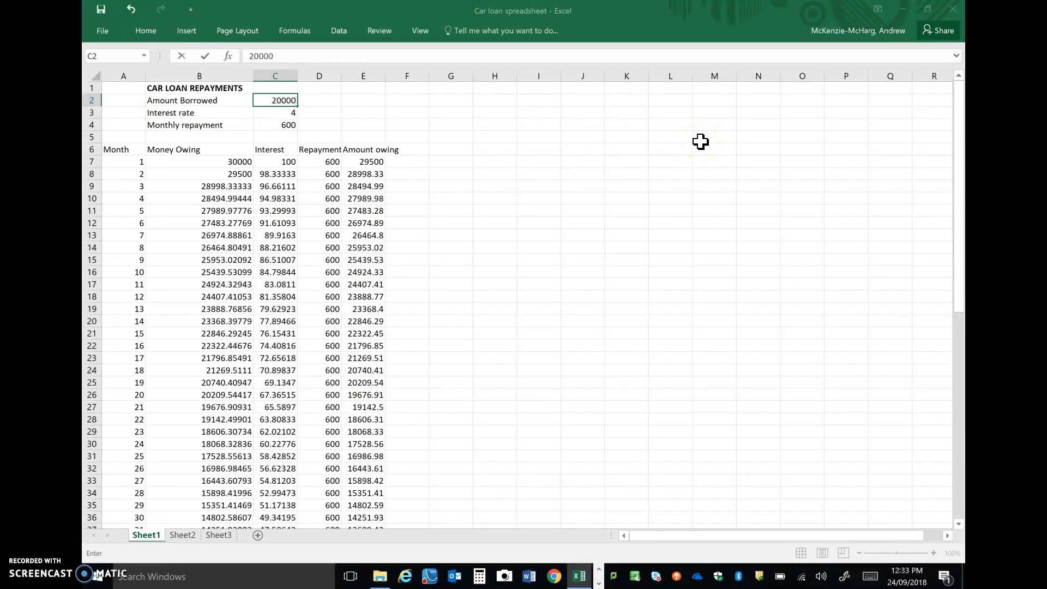
pyautogui.write('00')
pyautogui.press('Return')
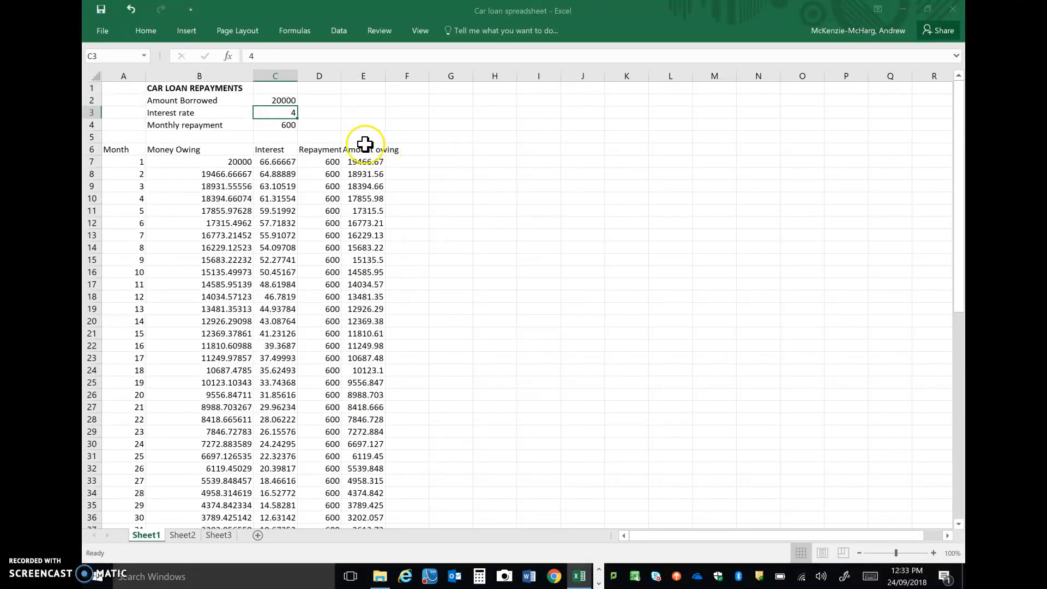
pyautogui.write('5')
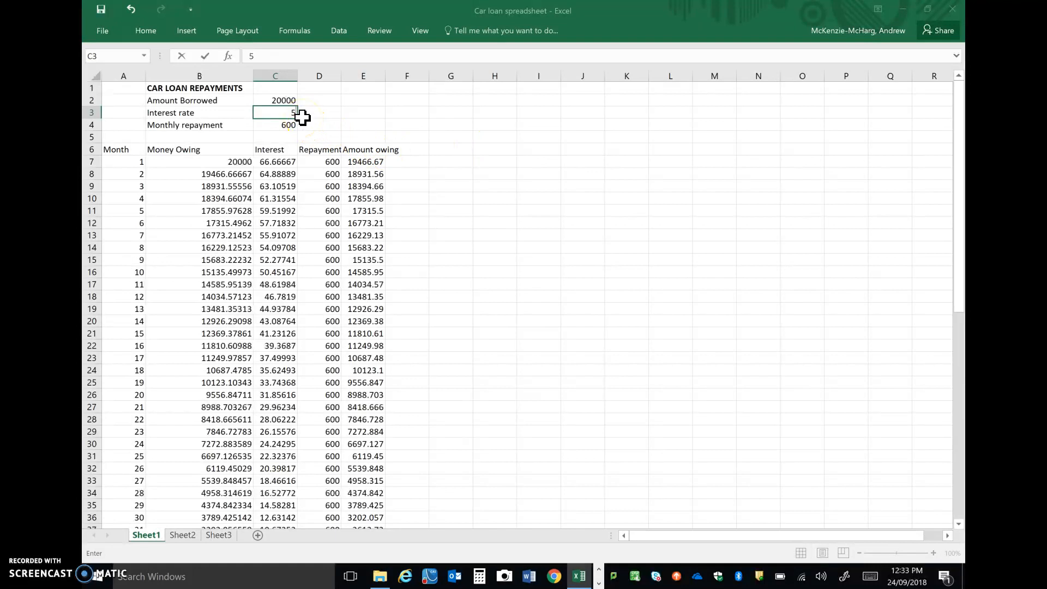
pyautogui.press('Return')
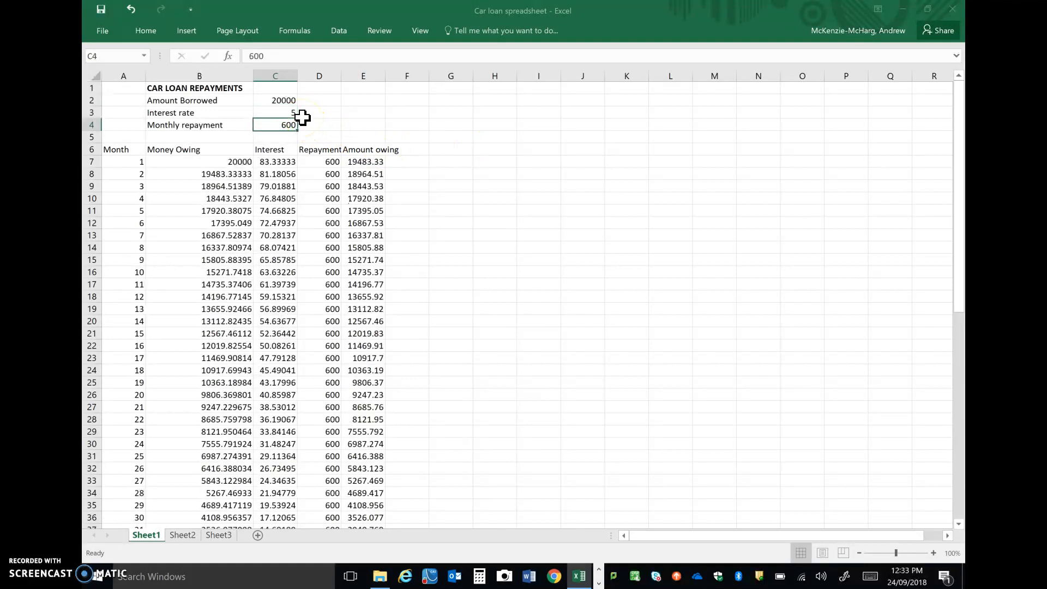
pyautogui.write('3')
pyautogui.press('Return')
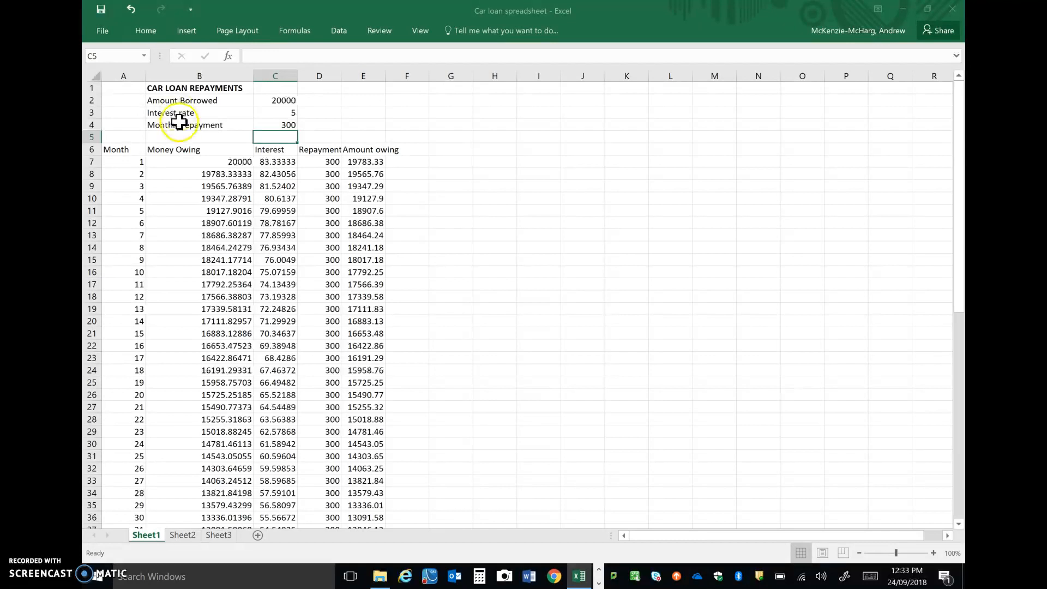
# Copy the title and loan labels in B1:B4 of Sheet1 to cell B1 of Sheet2.
pyautogui.click(187, 86)
pyautogui.moveTo(187, 86); pyautogui.dragTo(191, 122)
pyautogui.hotkey('ctrl', 'c')
pyautogui.click(183, 535)
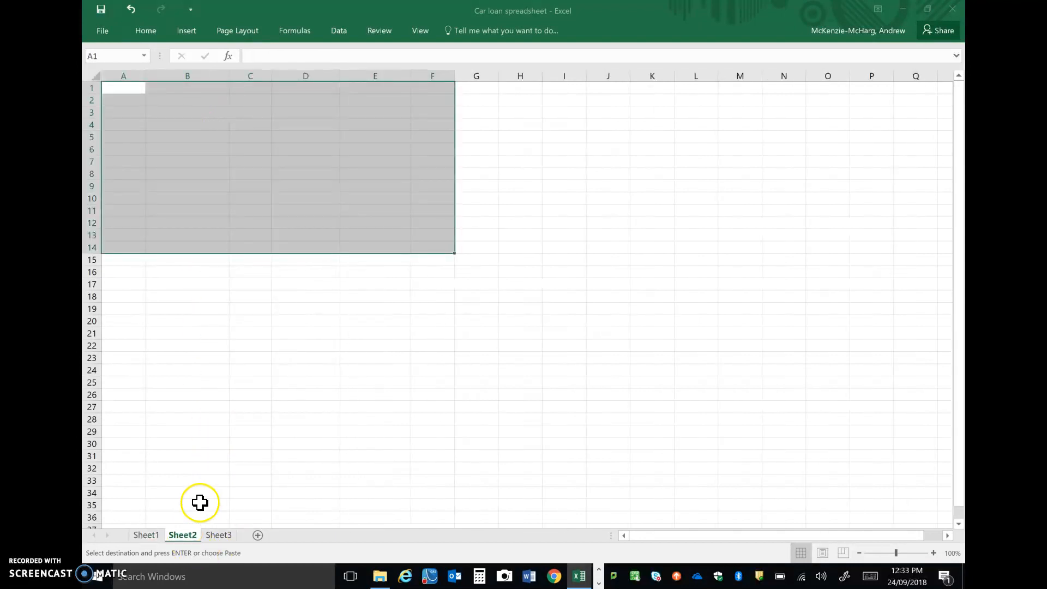
pyautogui.click(191, 88)
pyautogui.hotkey('ctrl', 'v')
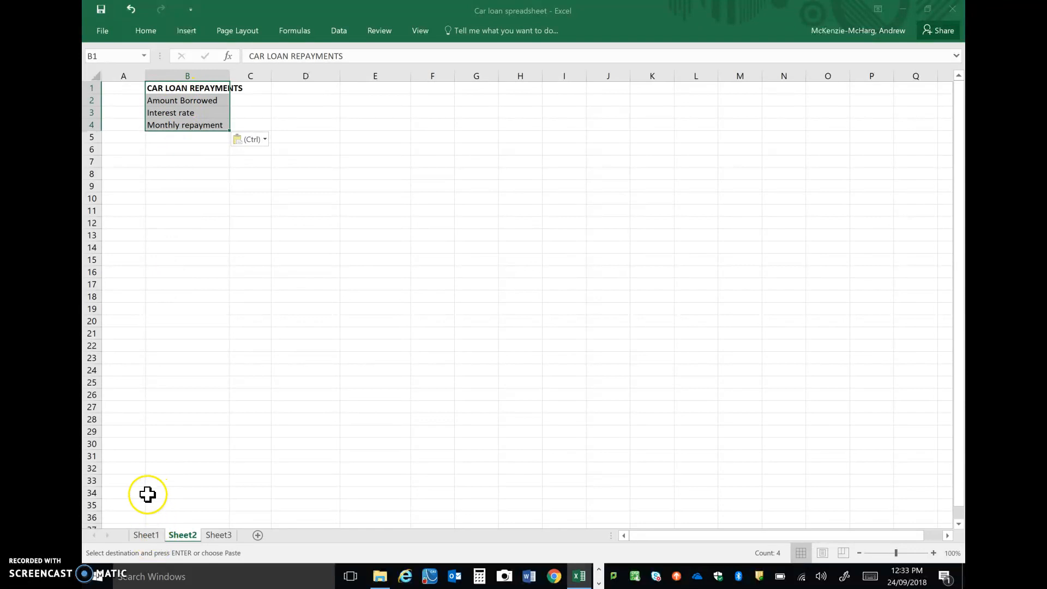
# Copy the column headings in A6:E6 of Sheet1 to A6 of Sheet2 and widen column B there to fit the title.
pyautogui.click(146, 535)
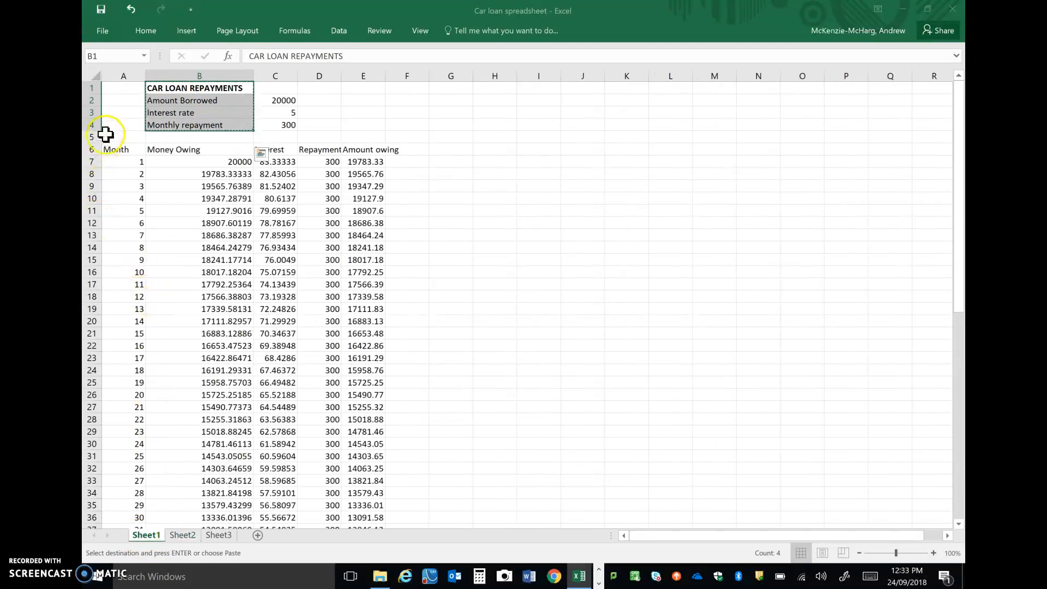
pyautogui.moveTo(117, 149); pyautogui.dragTo(340, 150)
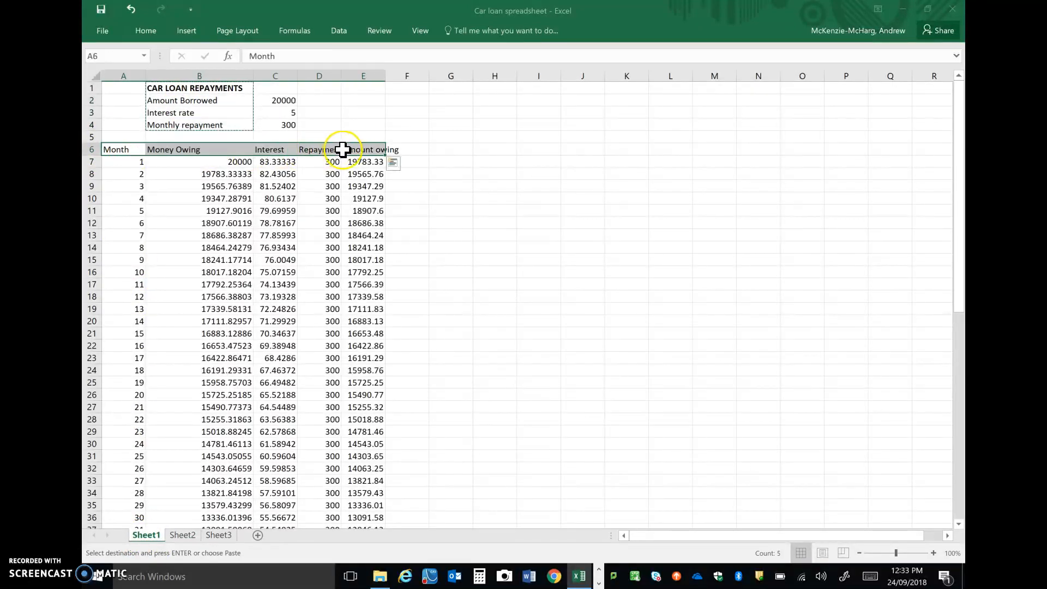
pyautogui.hotkey('ctrl', 'c')
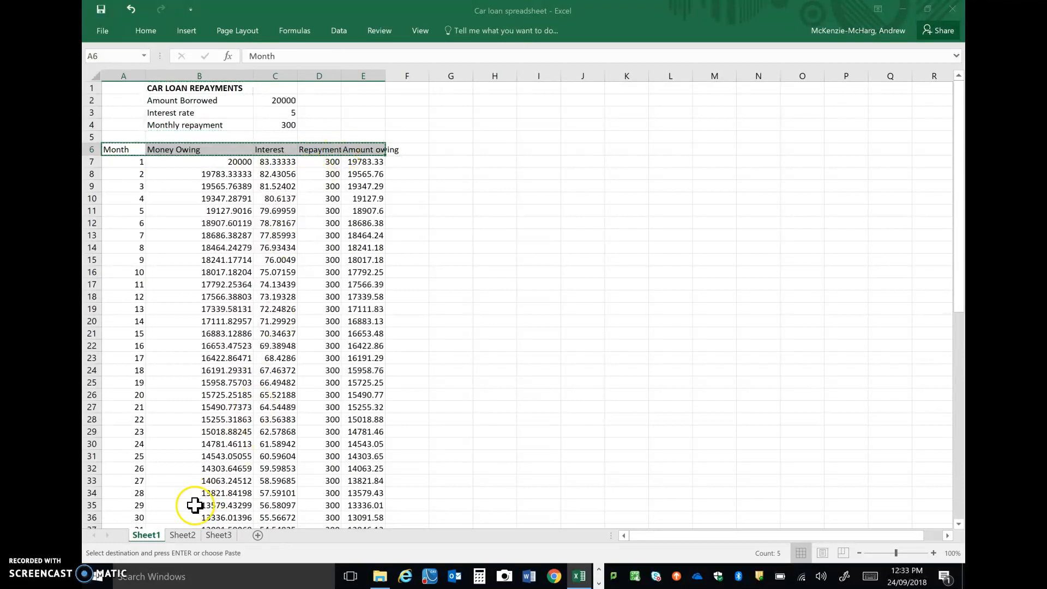
pyautogui.click(182, 535)
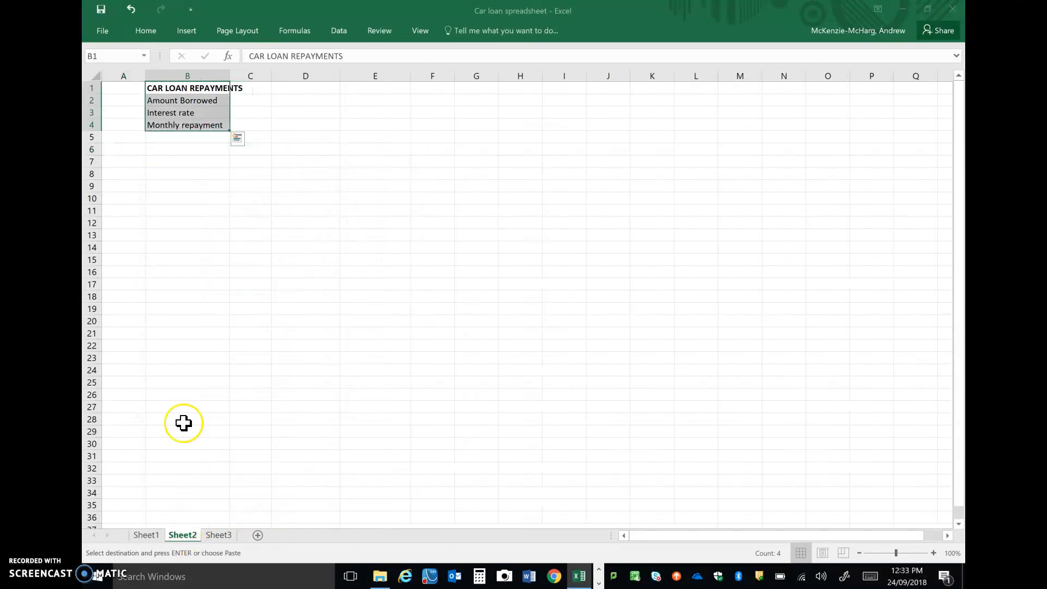
pyautogui.click(128, 150)
pyautogui.hotkey('ctrl', 'v')
pyautogui.click(248, 211)
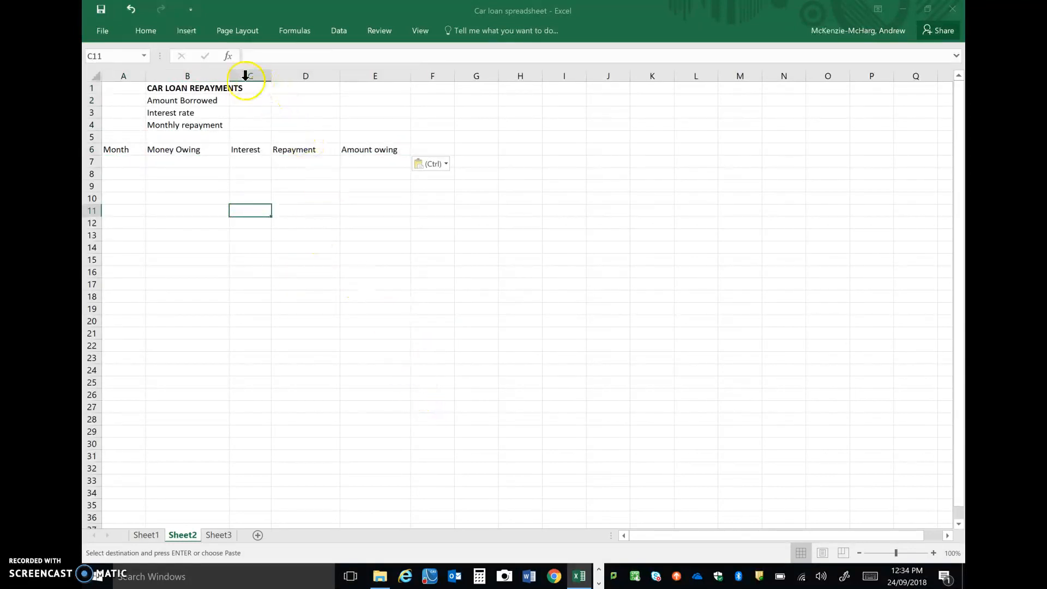
pyautogui.moveTo(227, 76); pyautogui.dragTo(250, 82)
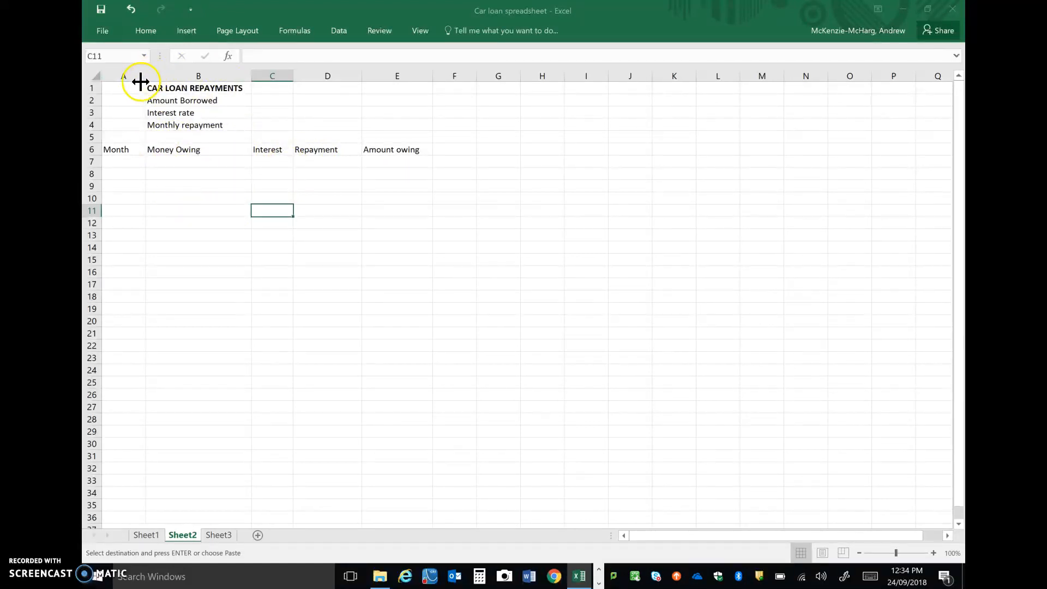
# Enter the first two month numbers, 1 in A7 and 2 in A8.
pyautogui.click(128, 158)
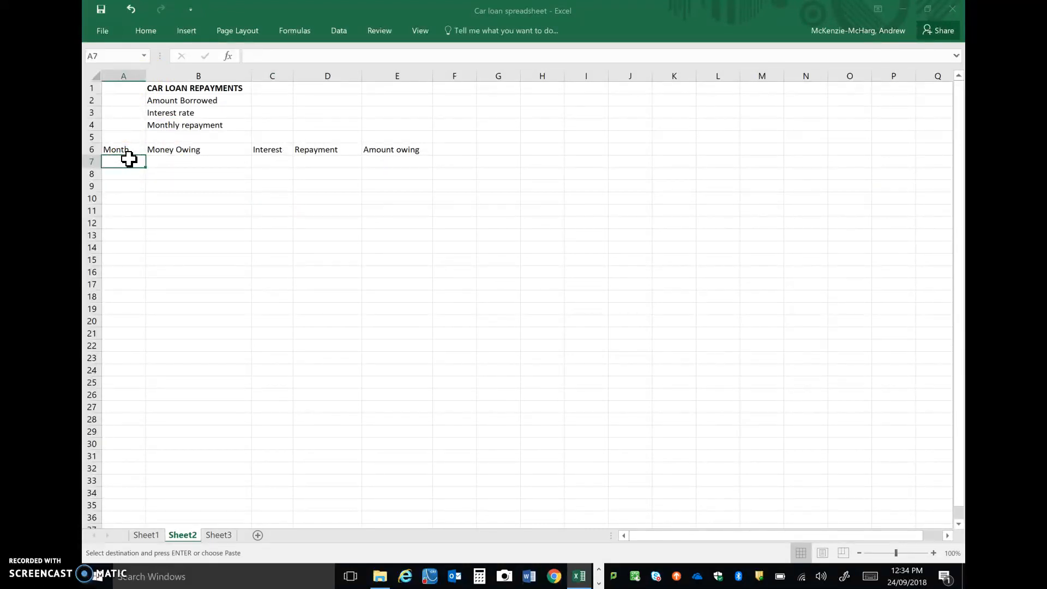
pyautogui.write('1')
pyautogui.press('Return')
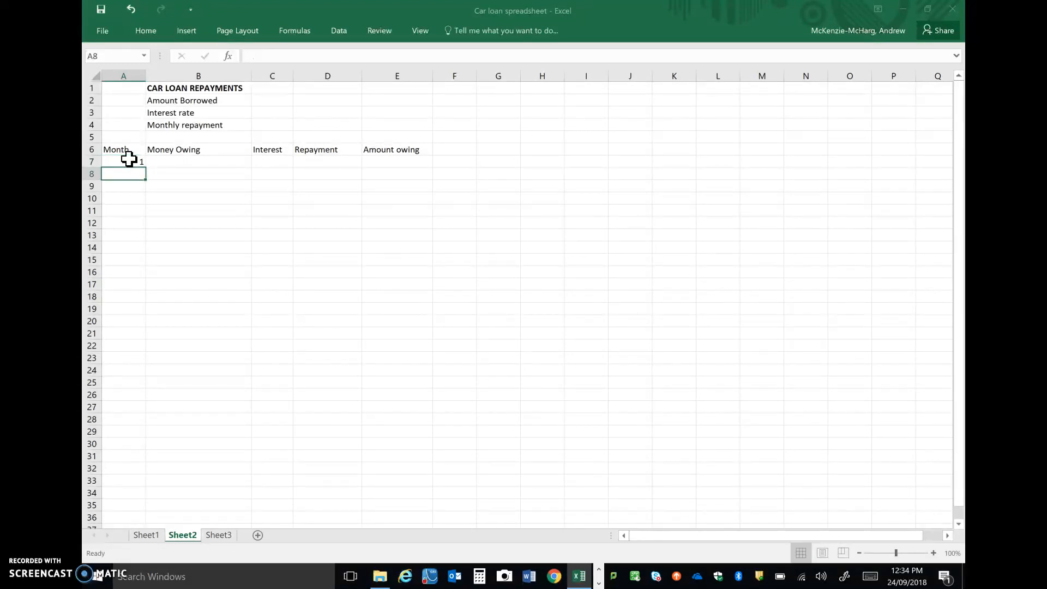
pyautogui.write('2')
pyautogui.press('Return')
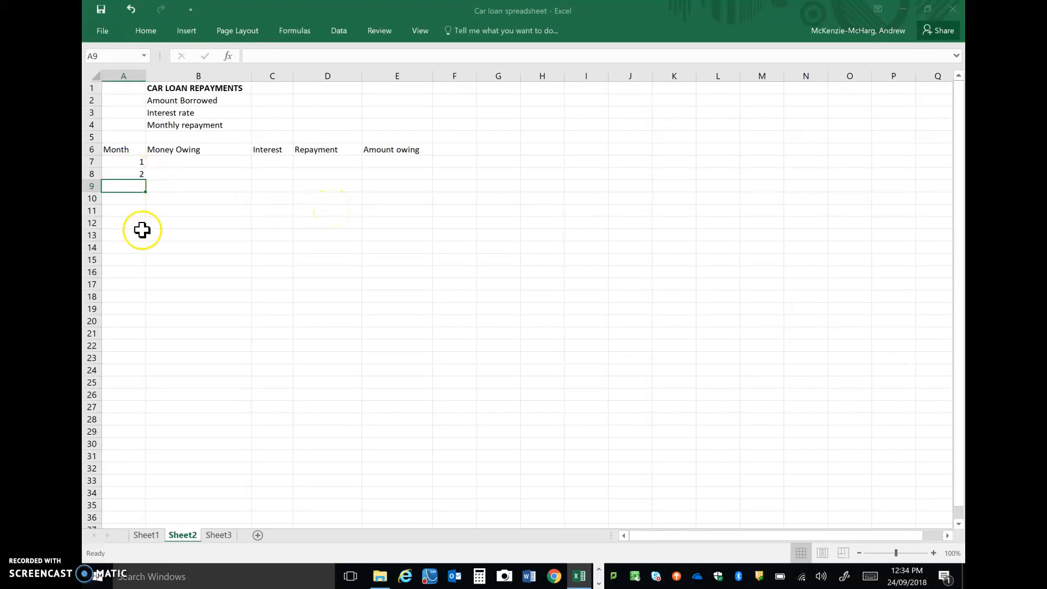
pyautogui.write('3')
pyautogui.press('Return')
pyautogui.write('4')
pyautogui.press('Return')
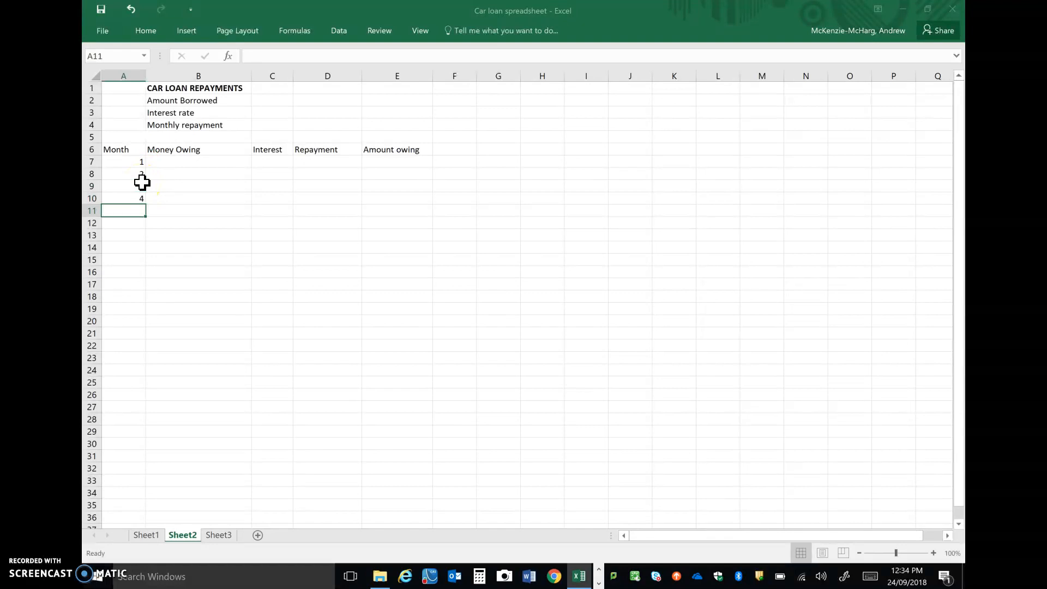
pyautogui.moveTo(120, 186); pyautogui.dragTo(122, 198)
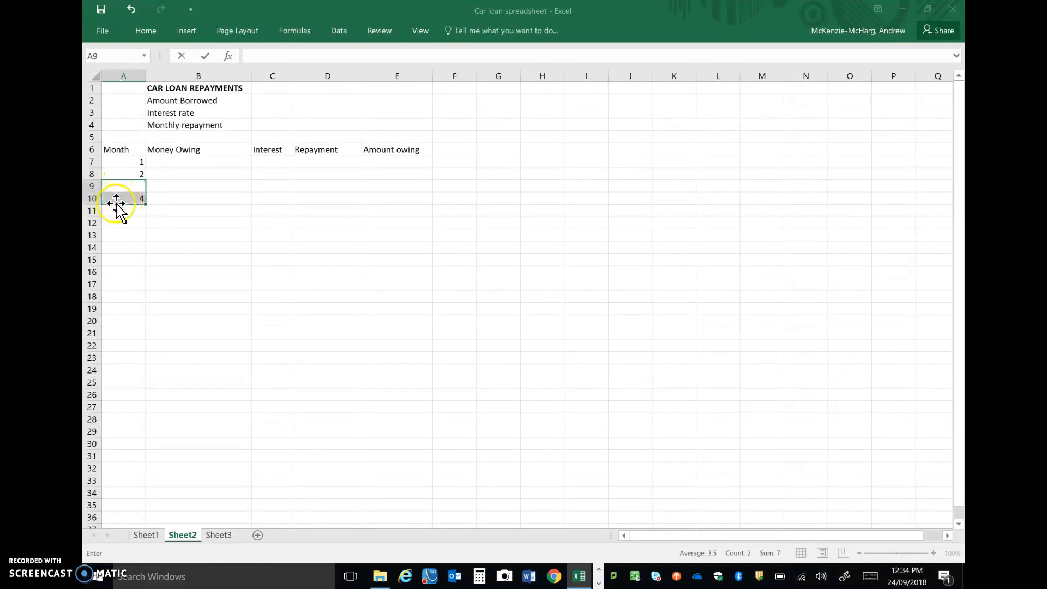
pyautogui.press('Delete')
pyautogui.click(137, 199)
pyautogui.doubleClick(139, 200)
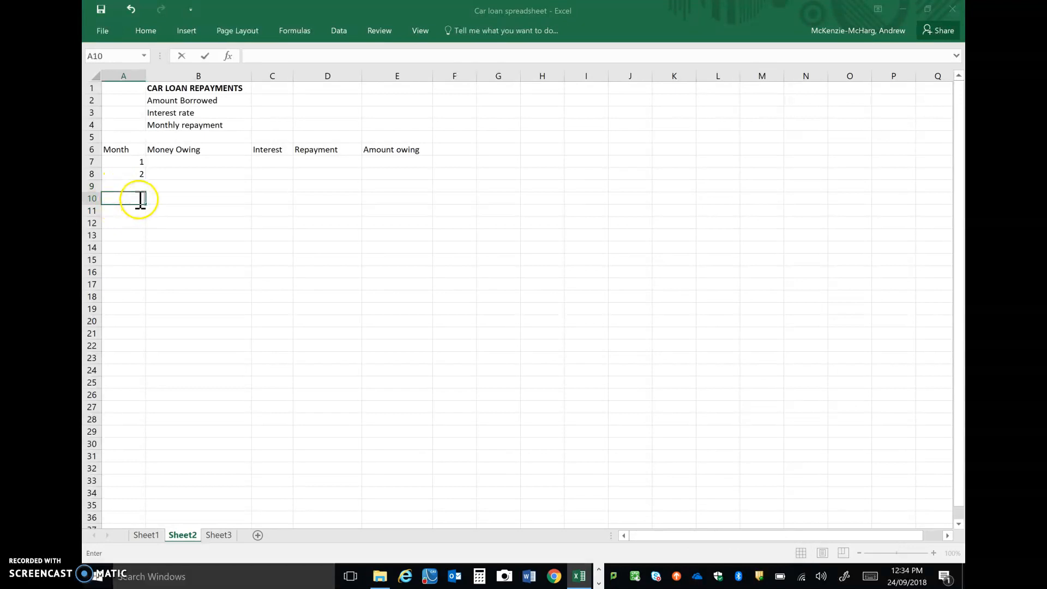
pyautogui.click(166, 172)
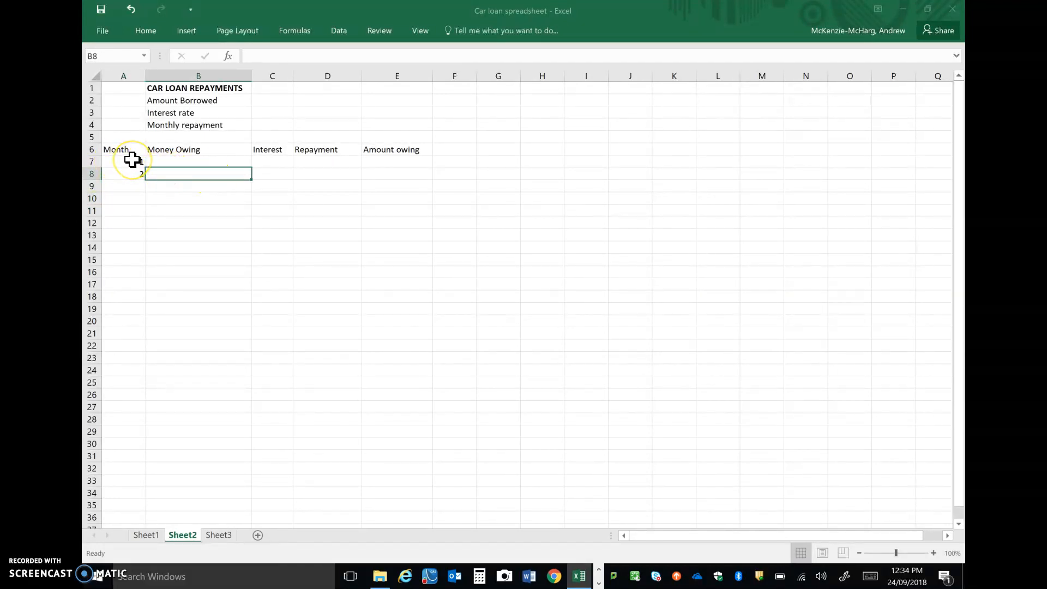
# Extend the month series from A7:A8 down to row 95, ending at month 89.
pyautogui.moveTo(132, 159); pyautogui.dragTo(133, 168)
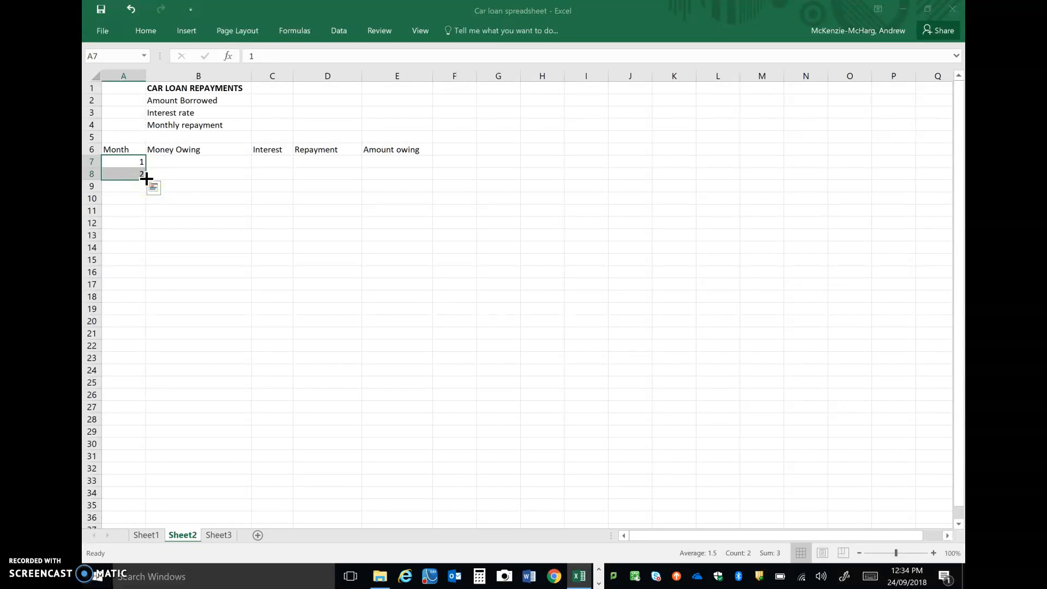
pyautogui.moveTo(146, 178); pyautogui.dragTo(114, 174)
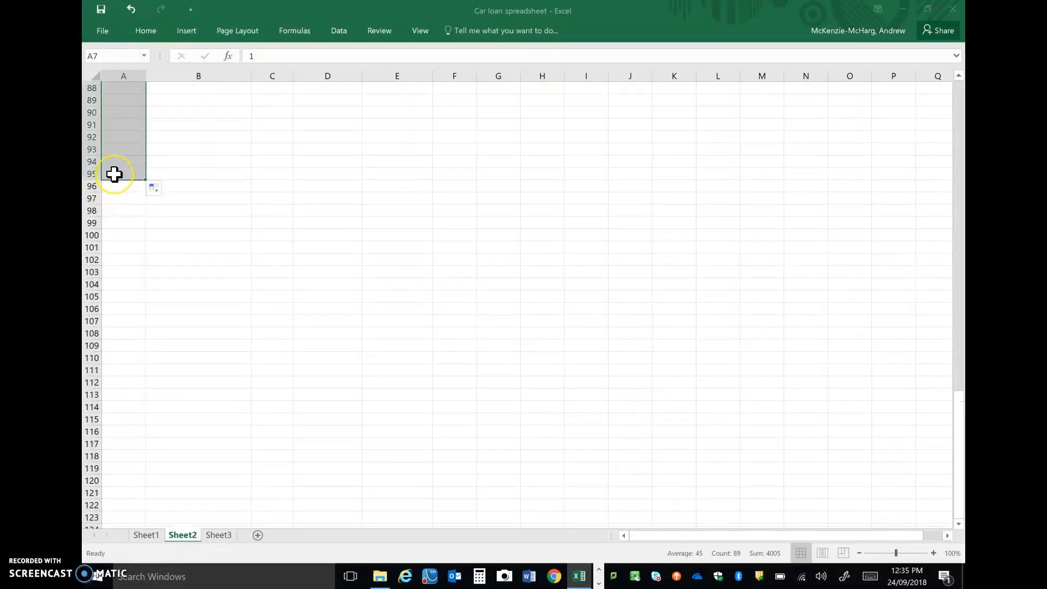
pyautogui.click(254, 248)
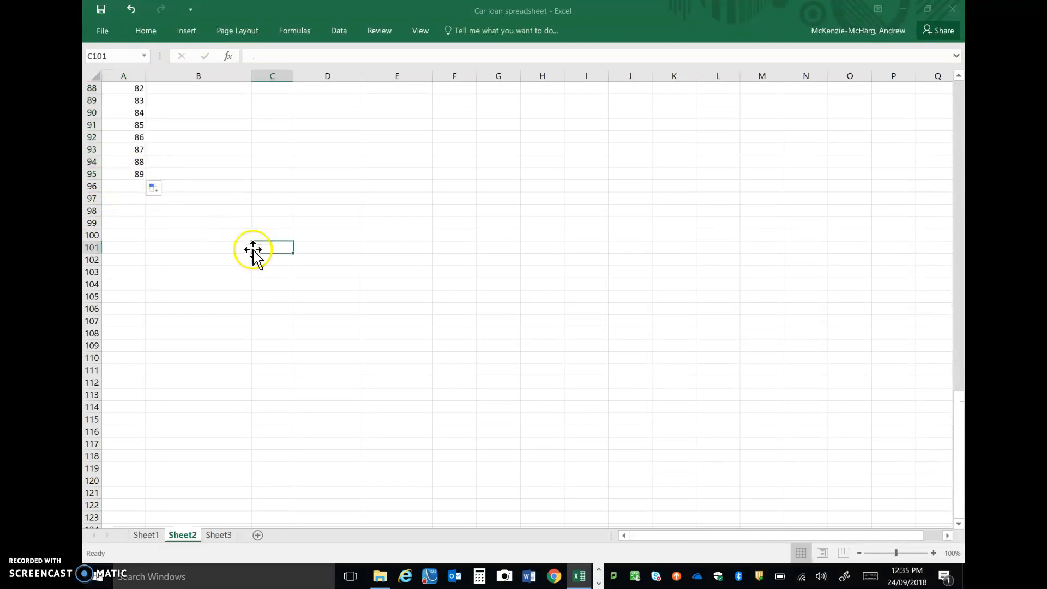
# Enter the formula =C2 in B7 so the first month's Money Owing takes the amount borrowed.
pyautogui.scroll(18, 275, 211)
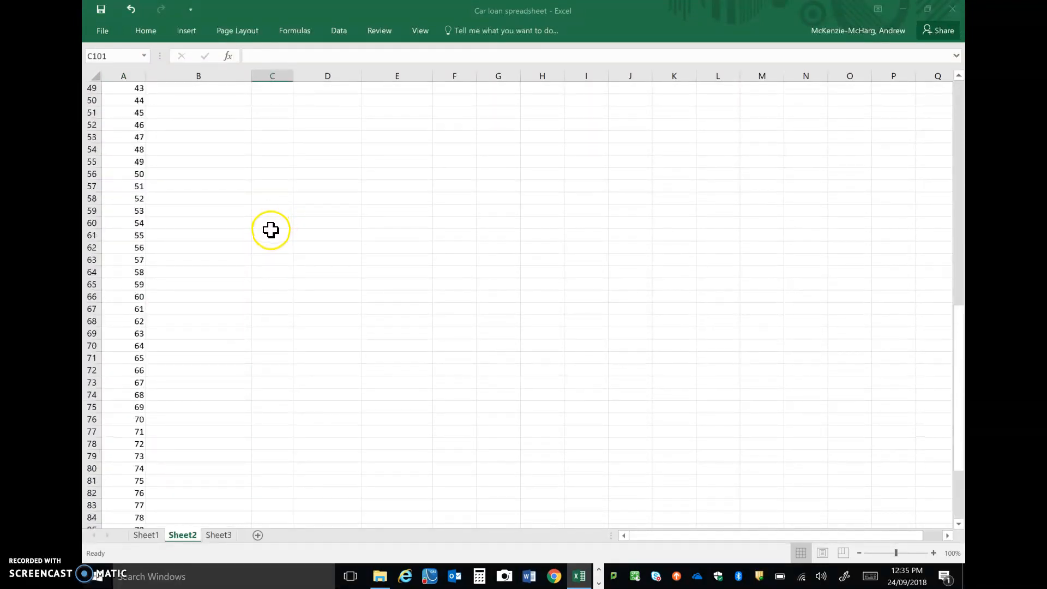
pyautogui.scroll(11, 268, 233)
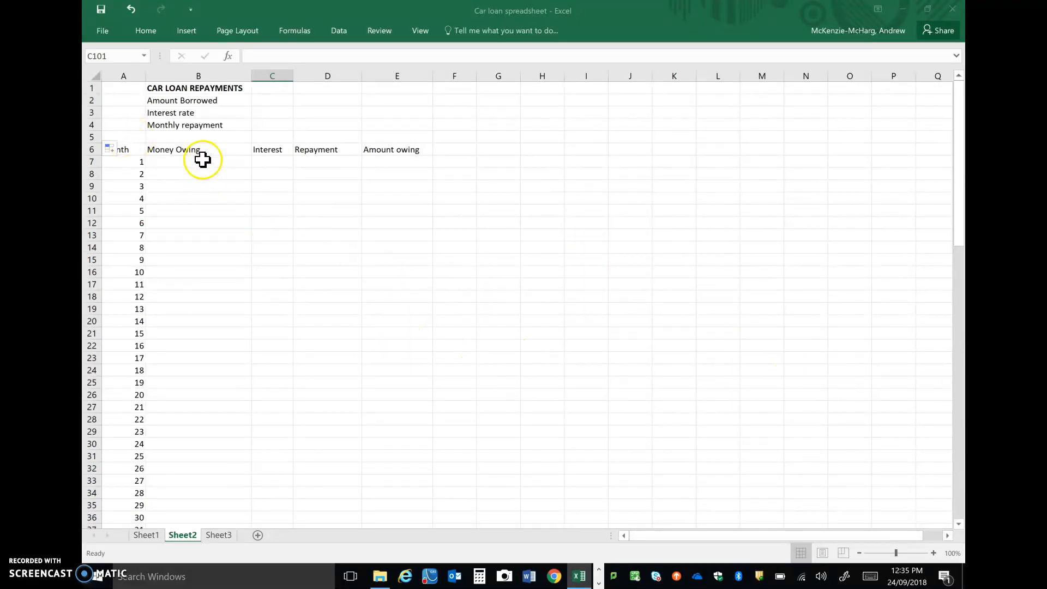
pyautogui.click(276, 99)
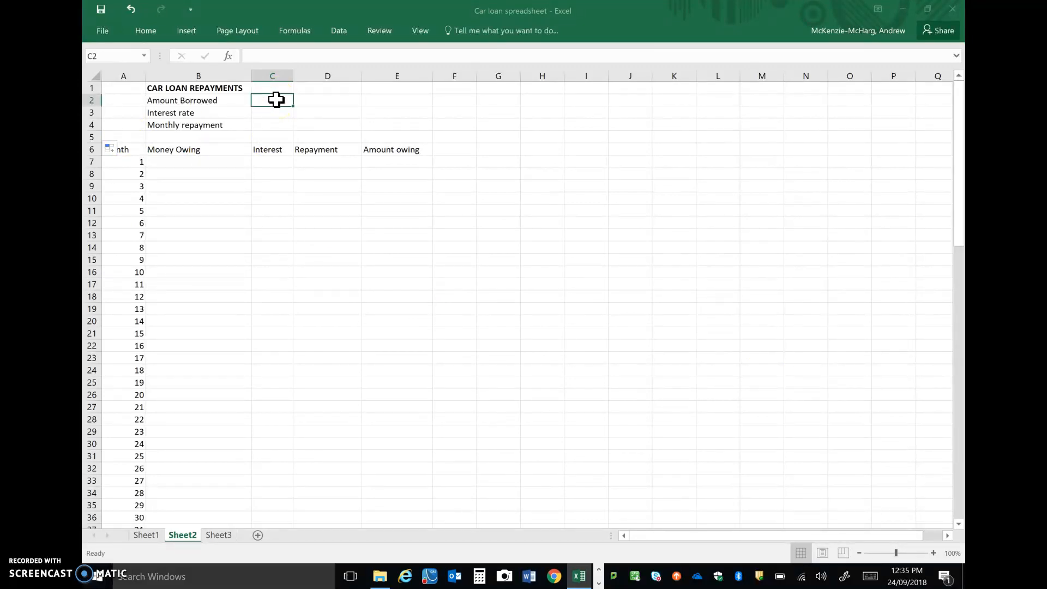
pyautogui.click(185, 162)
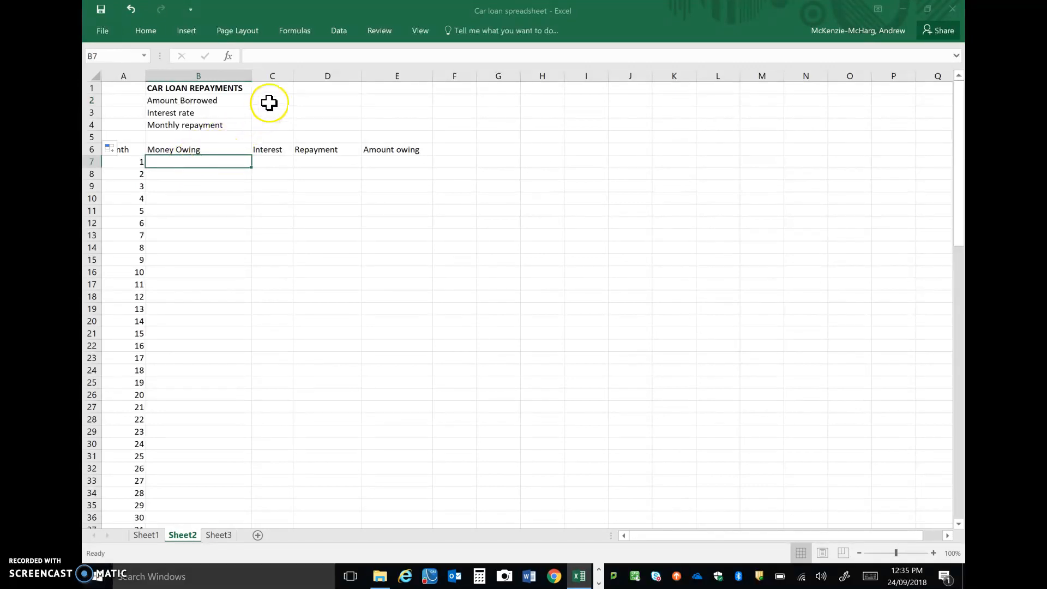
pyautogui.click(153, 160)
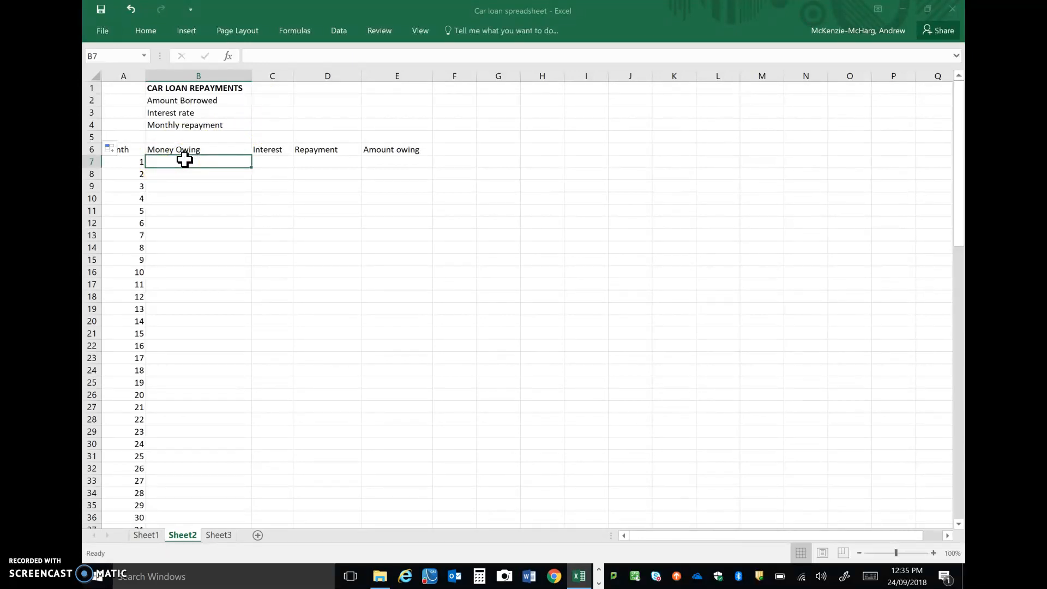
pyautogui.write('=')
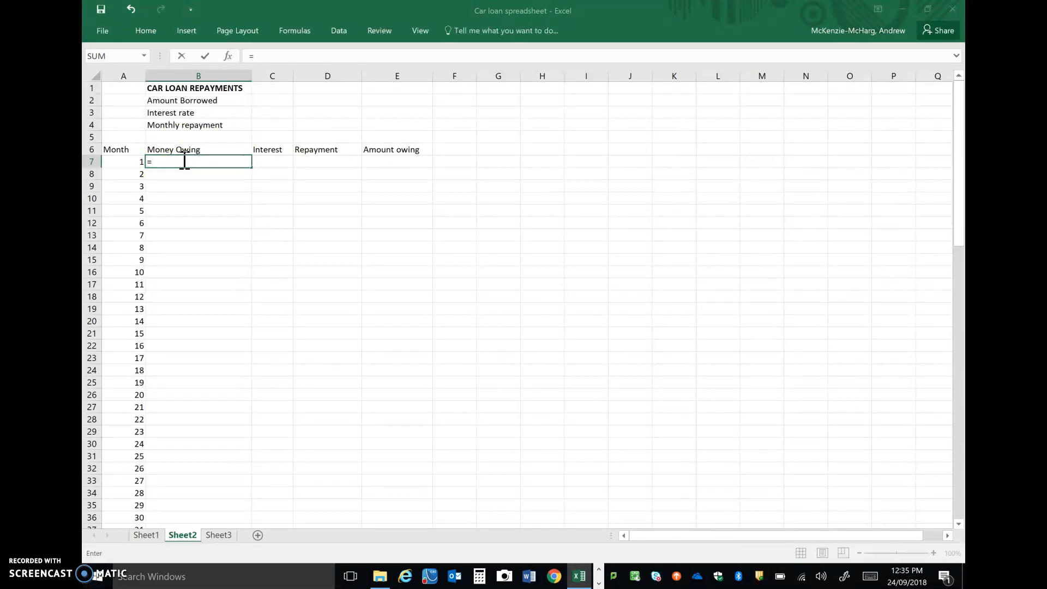
pyautogui.click(278, 100)
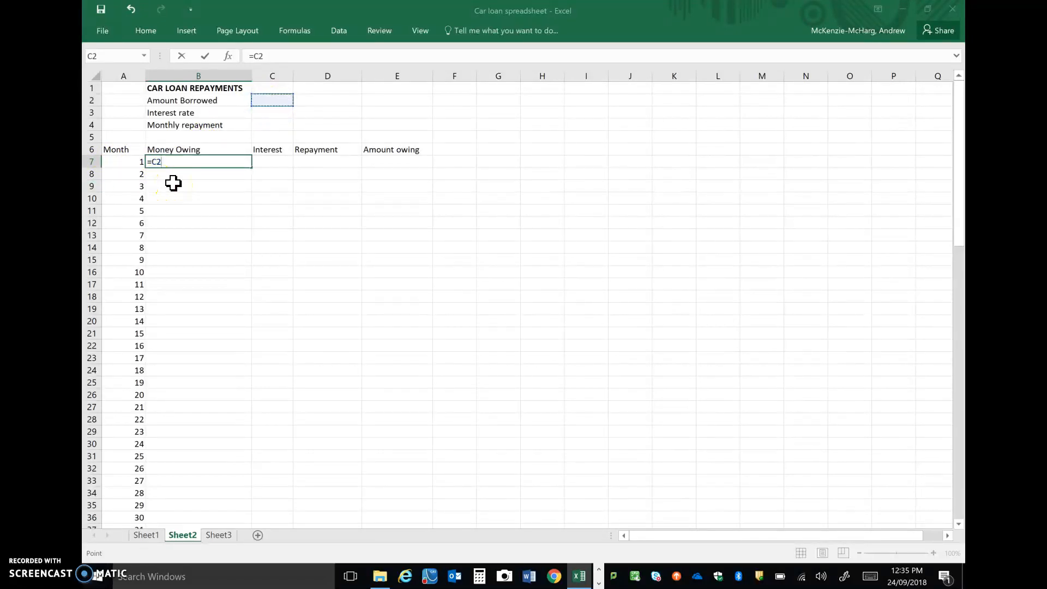
pyautogui.press('Return')
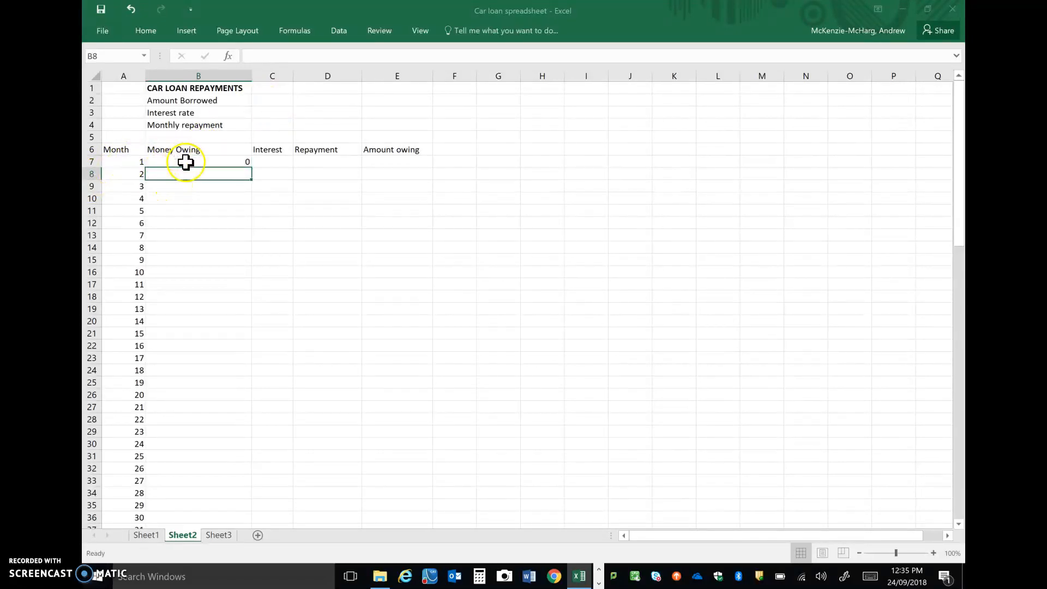
# Enter 5000 as the Amount Borrowed in C2.
pyautogui.click(281, 100)
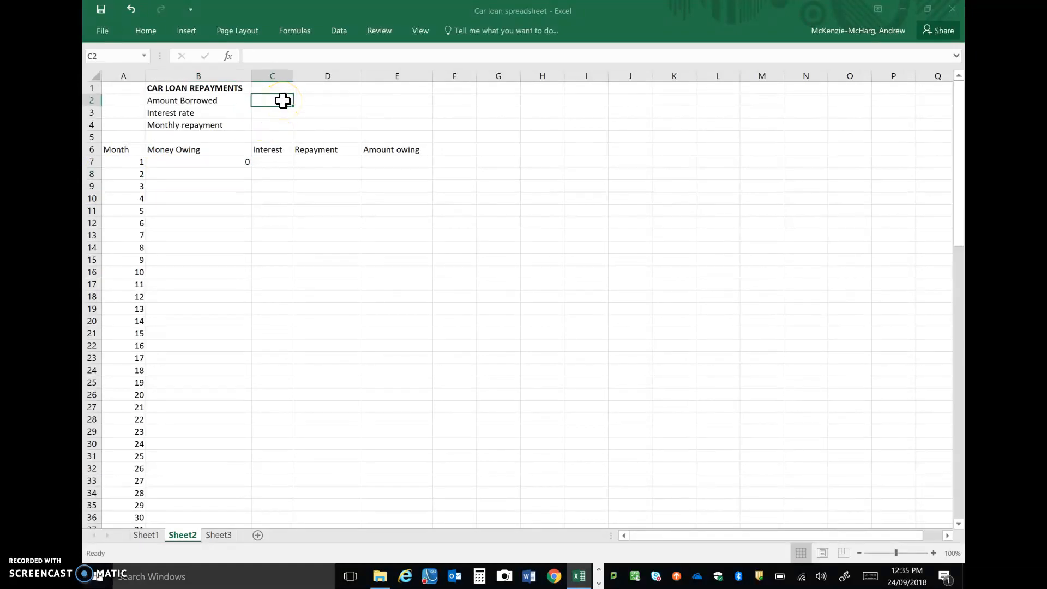
pyautogui.write('5000')
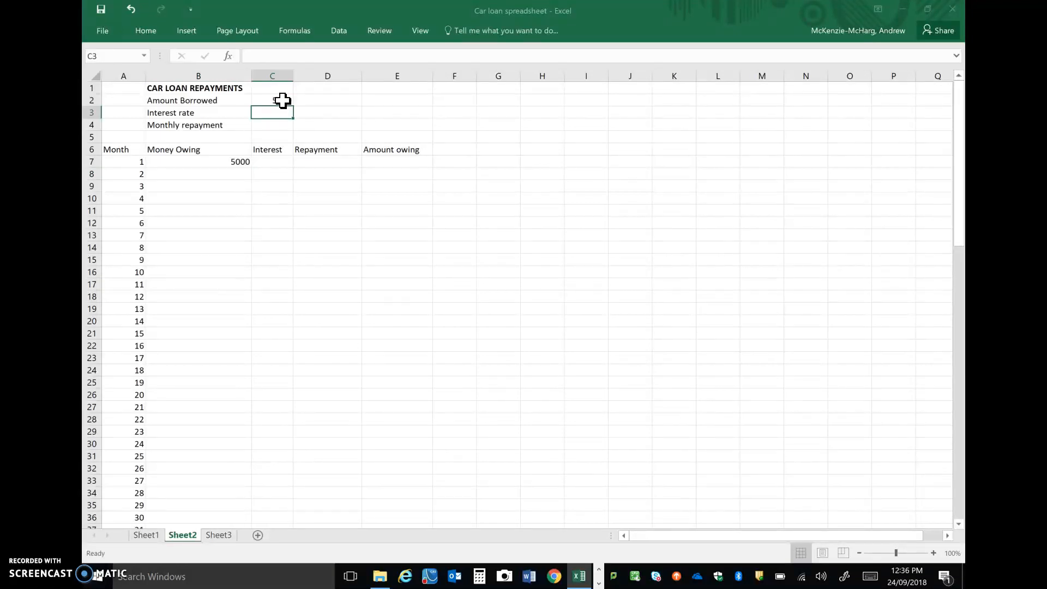
# Enter the formula =C3/100/12*B7 in C7 to calculate the first month's interest on the money owing.
pyautogui.click(278, 162)
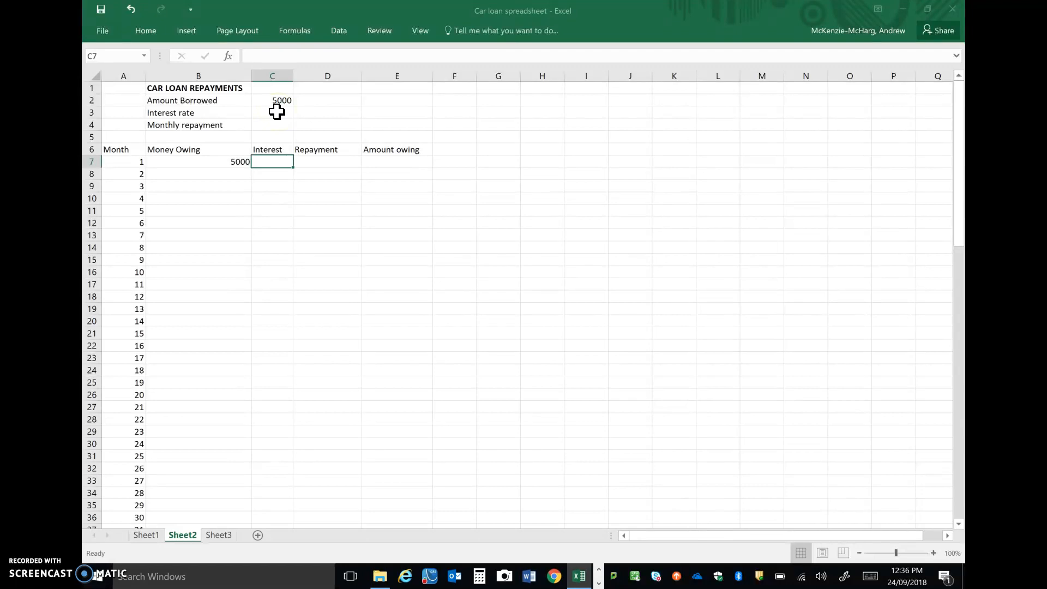
pyautogui.write('=')
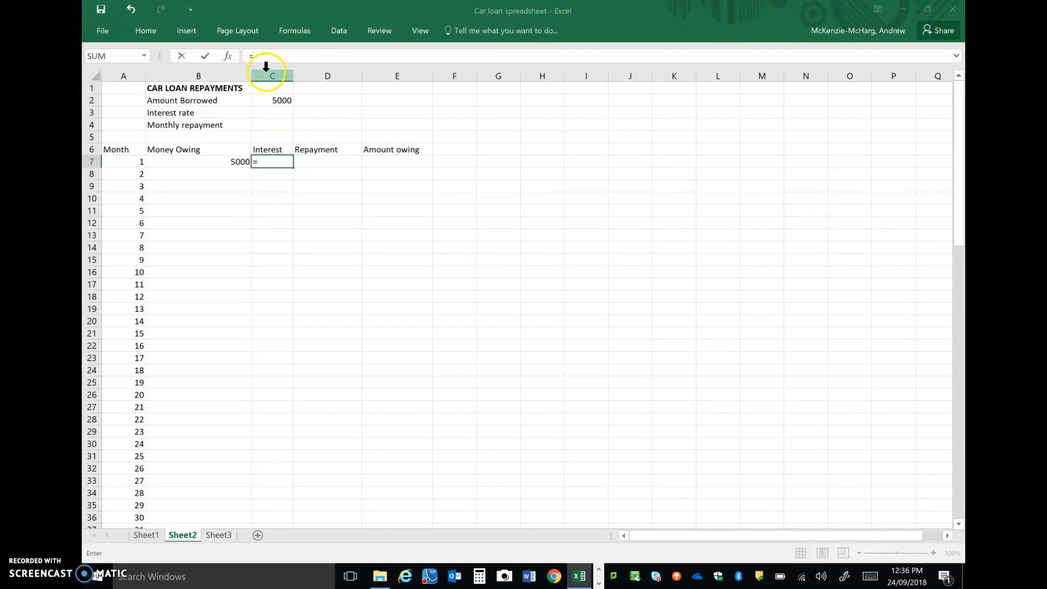
pyautogui.click(284, 112)
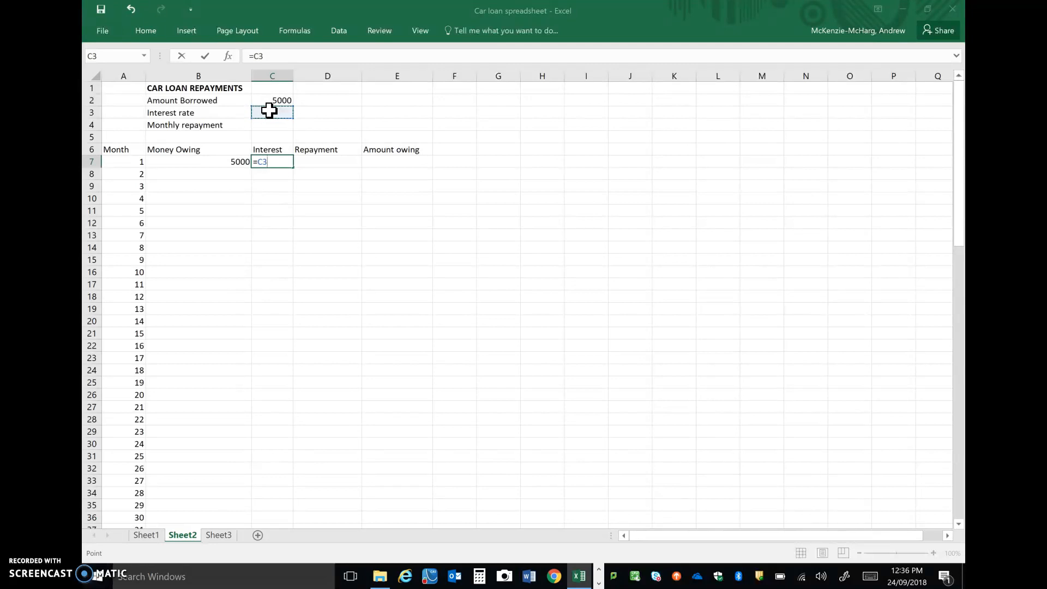
pyautogui.write('/100')
pyautogui.write('/12')
pyautogui.write('*')
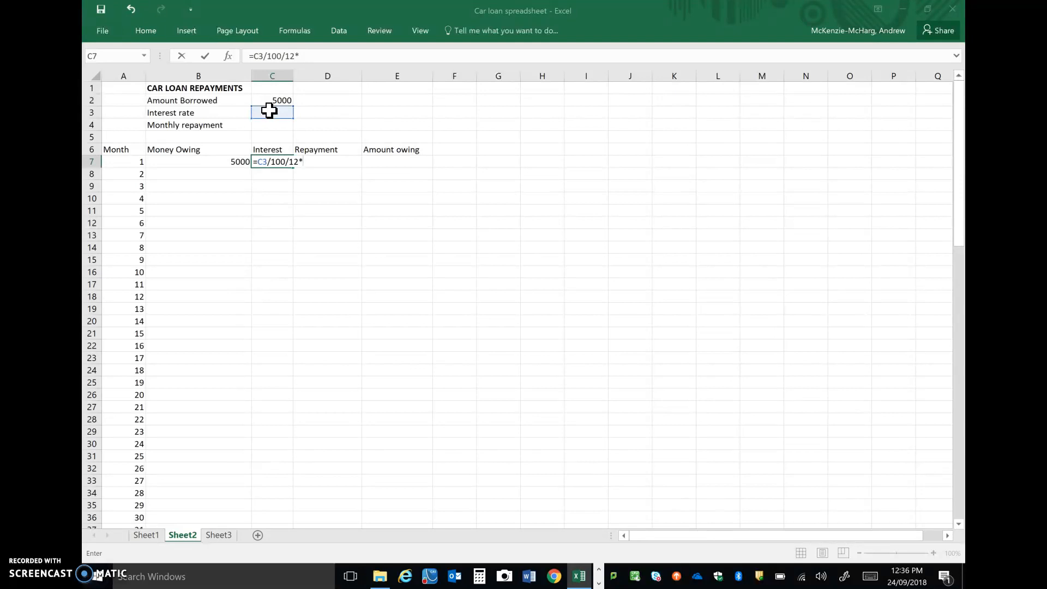
pyautogui.click(214, 161)
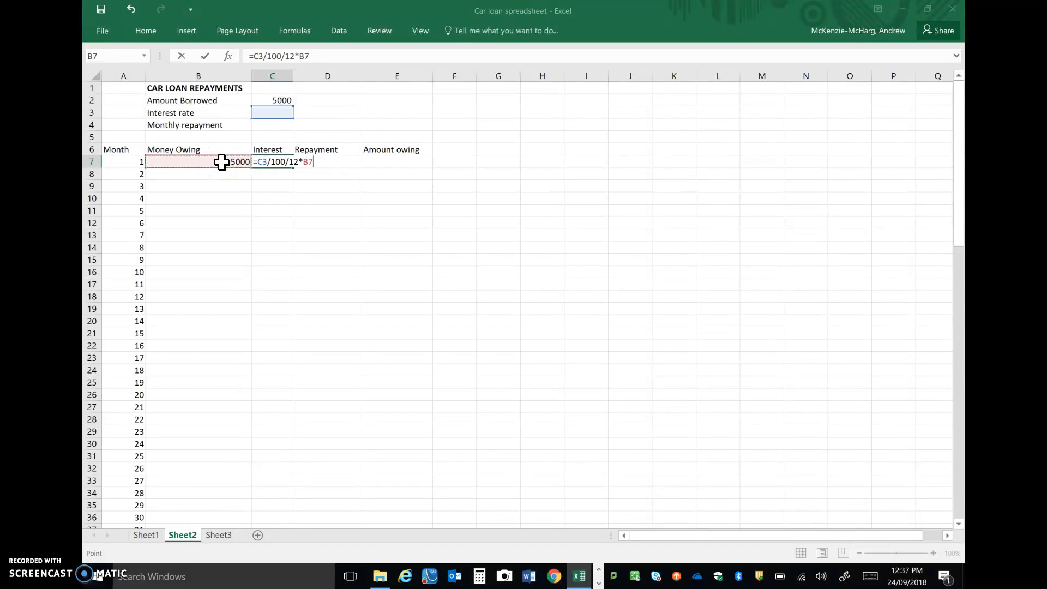
pyautogui.press('Return')
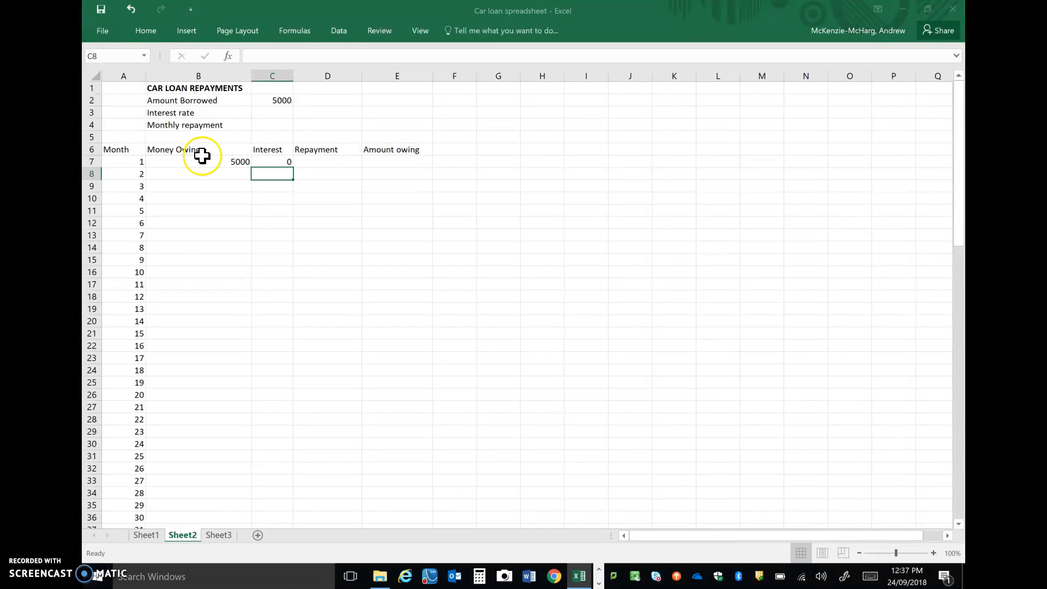
# Enter 10 as the Interest rate in C3.
pyautogui.click(280, 125)
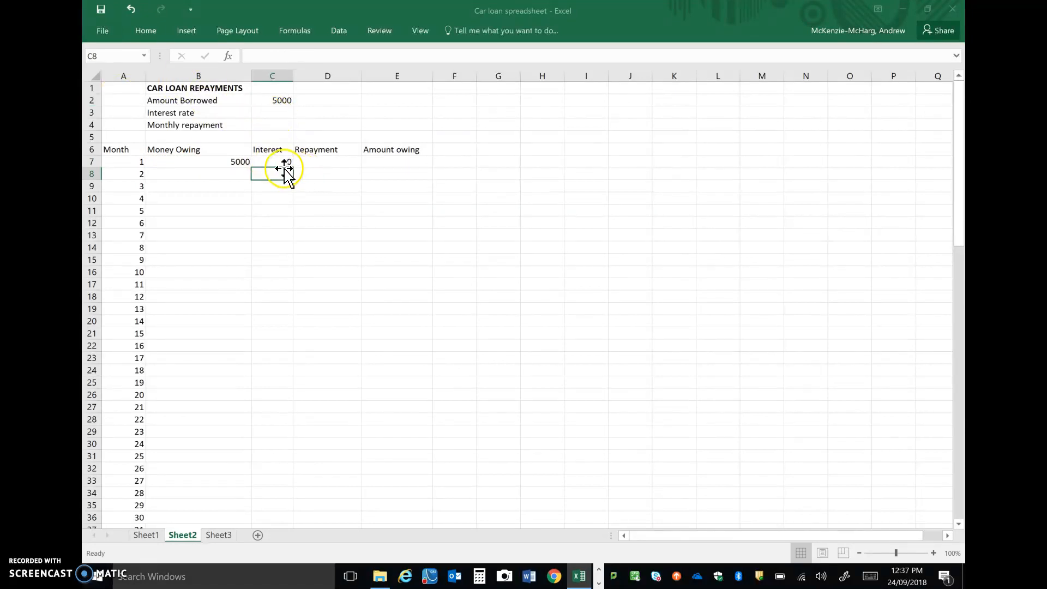
pyautogui.click(275, 114)
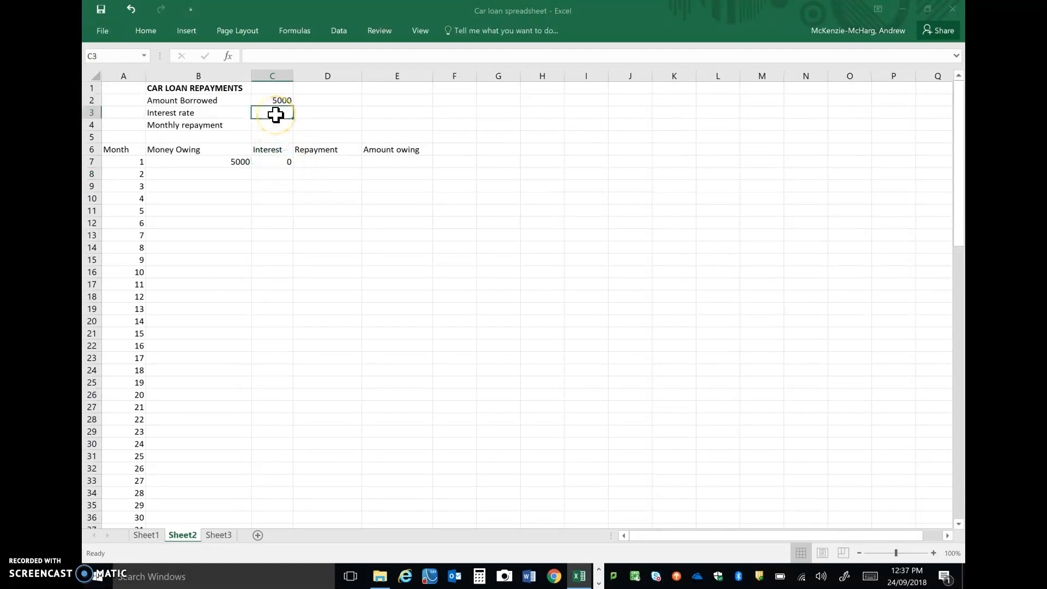
pyautogui.write('10')
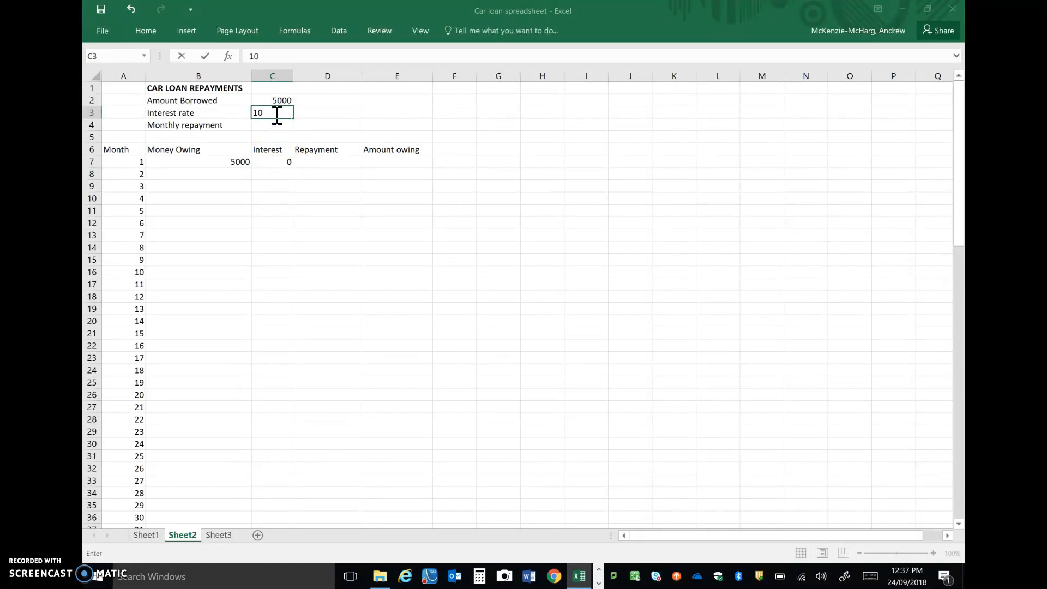
pyautogui.press('Return')
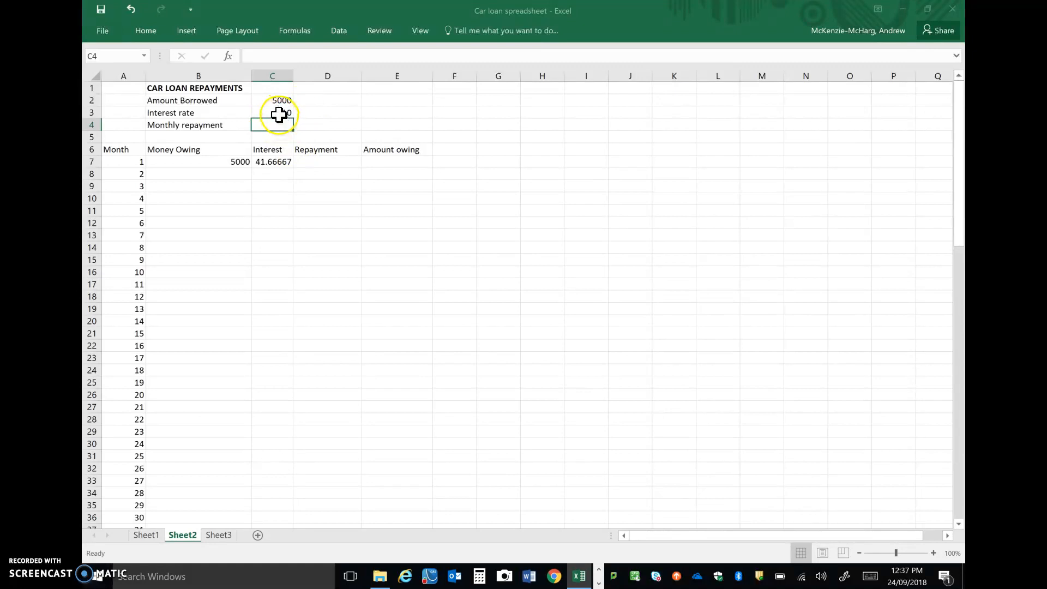
# Make the interest rate reference in C7 absolute so the formula reads =$C$3/100/12*B7.
pyautogui.click(276, 112)
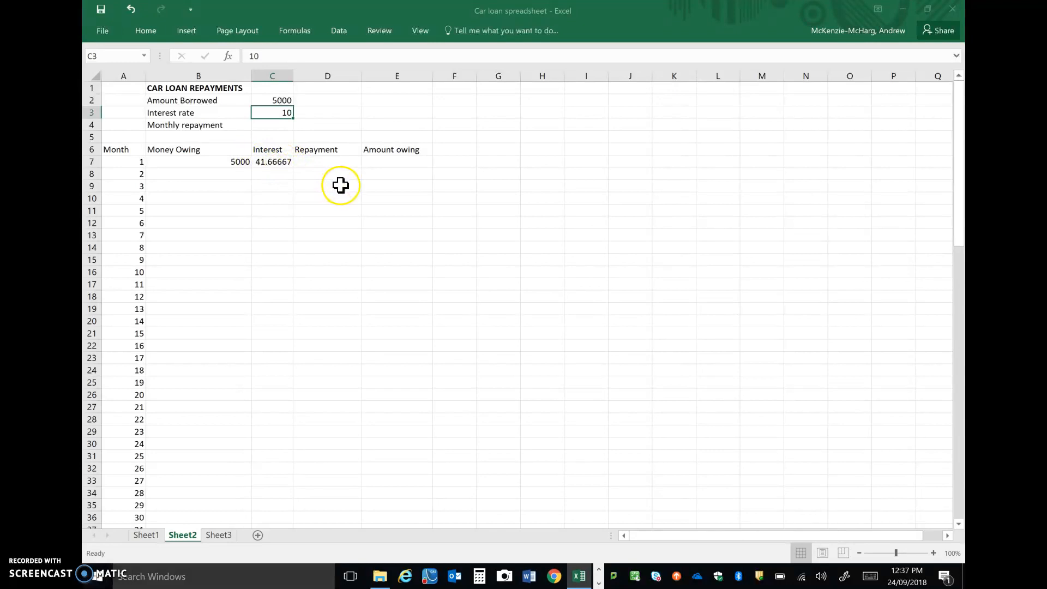
pyautogui.click(265, 163)
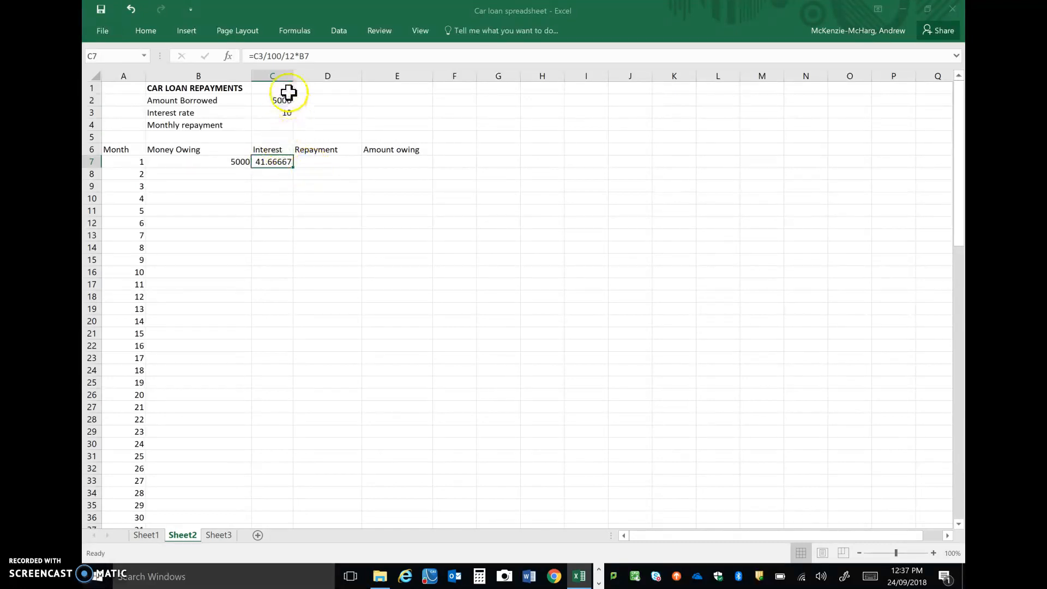
pyautogui.click(255, 56)
pyautogui.press('Left')
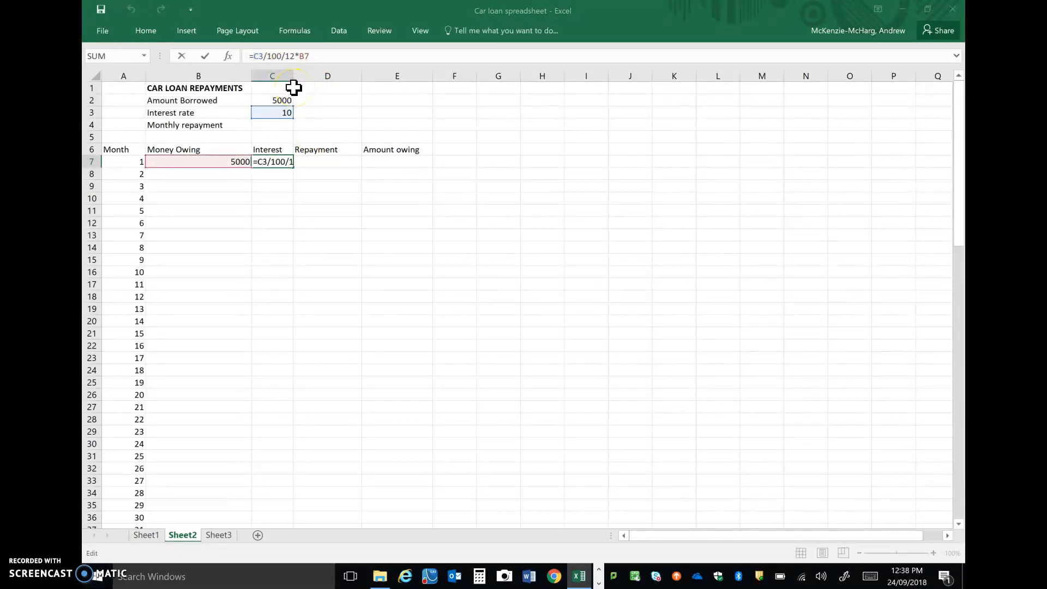
pyautogui.write('$')
pyautogui.press('Right')
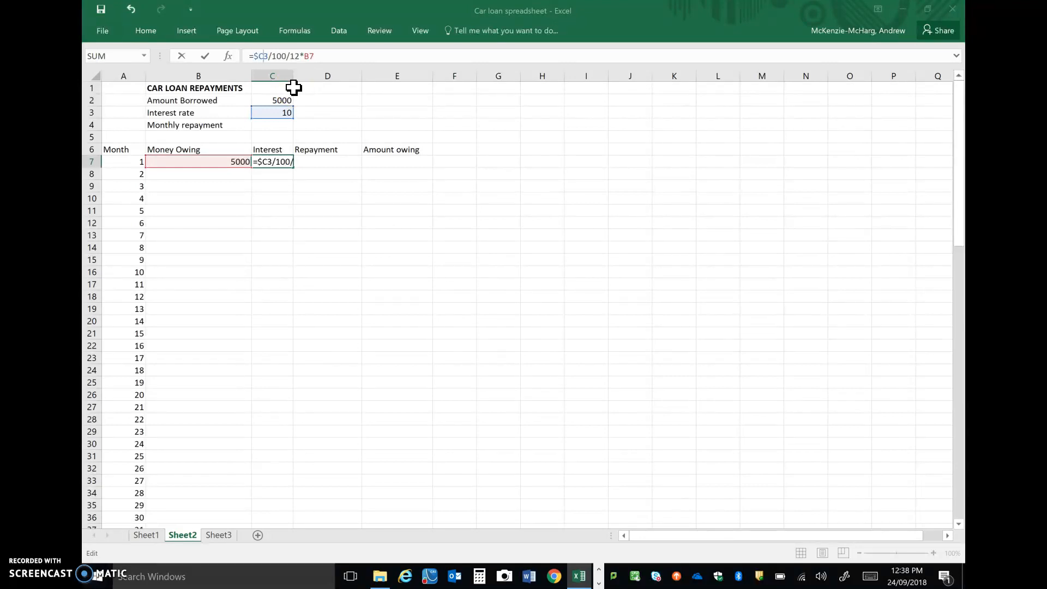
pyautogui.write('$')
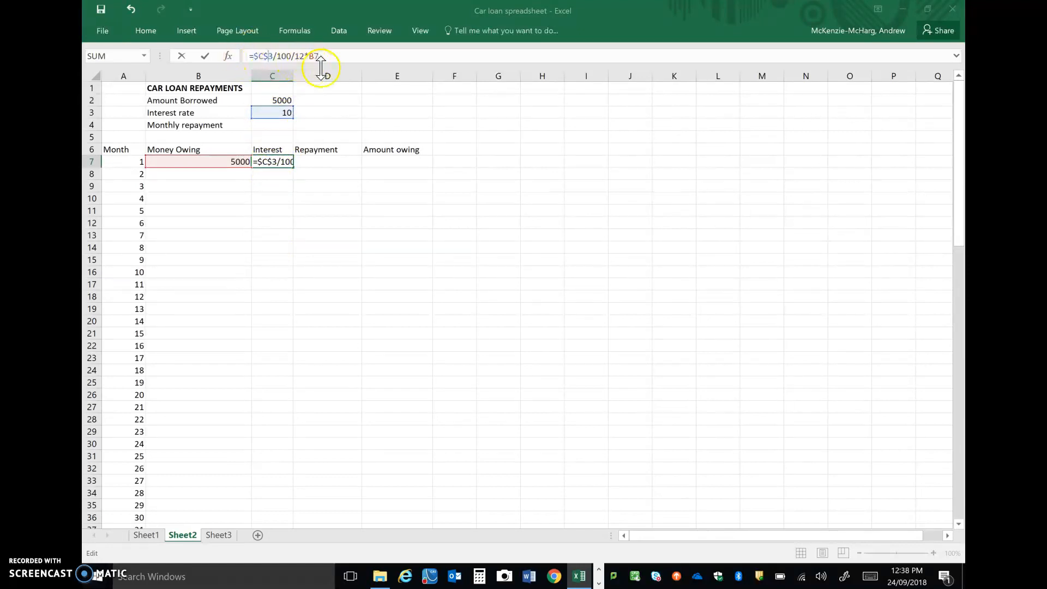
pyautogui.press('Return')
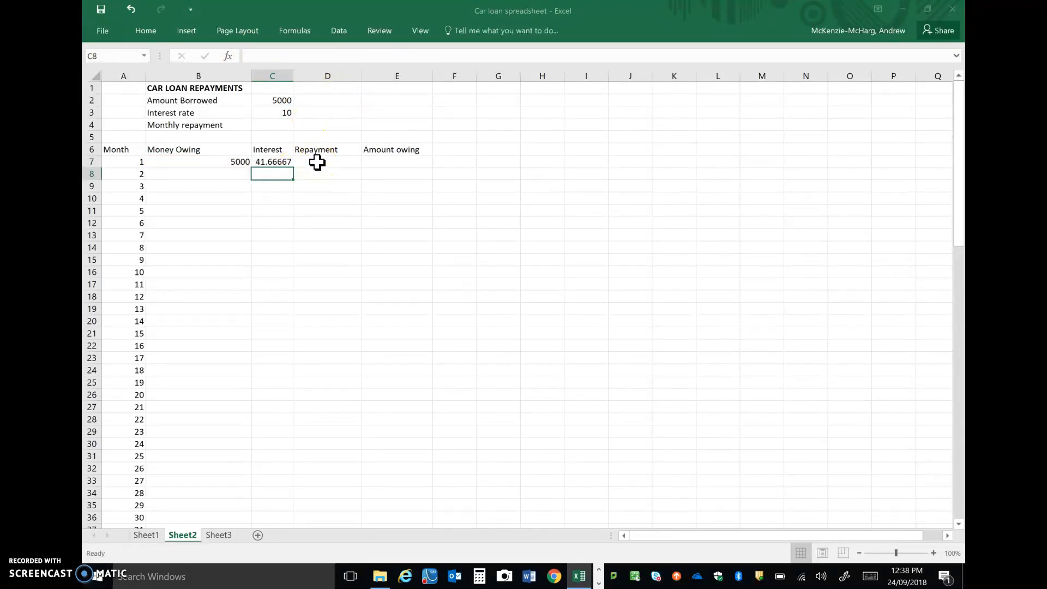
# Enter the formula =C4 in D7 so the first month's Repayment takes the monthly repayment.
pyautogui.click(317, 162)
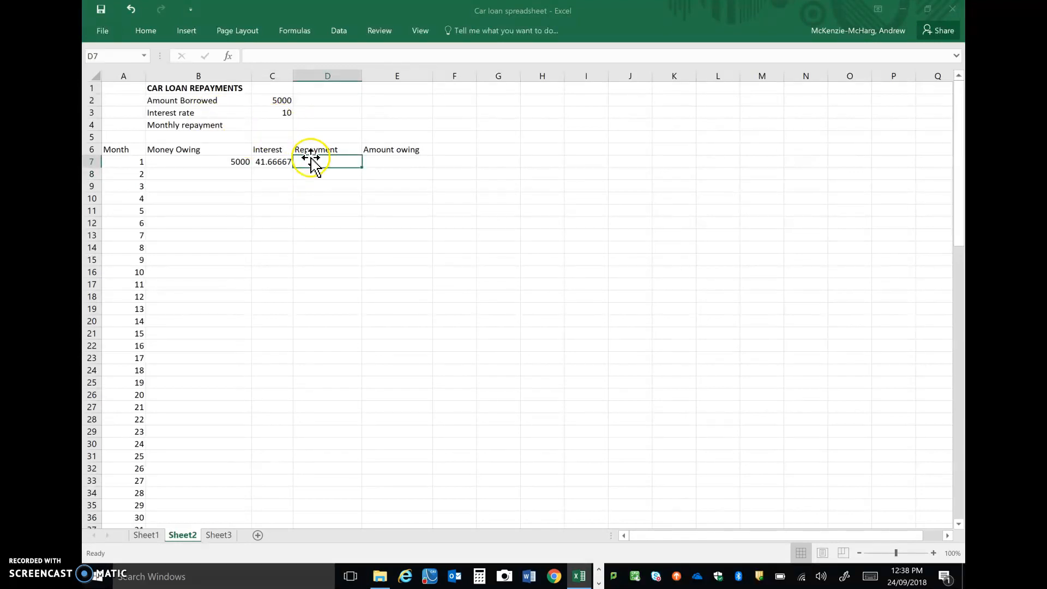
pyautogui.write('=')
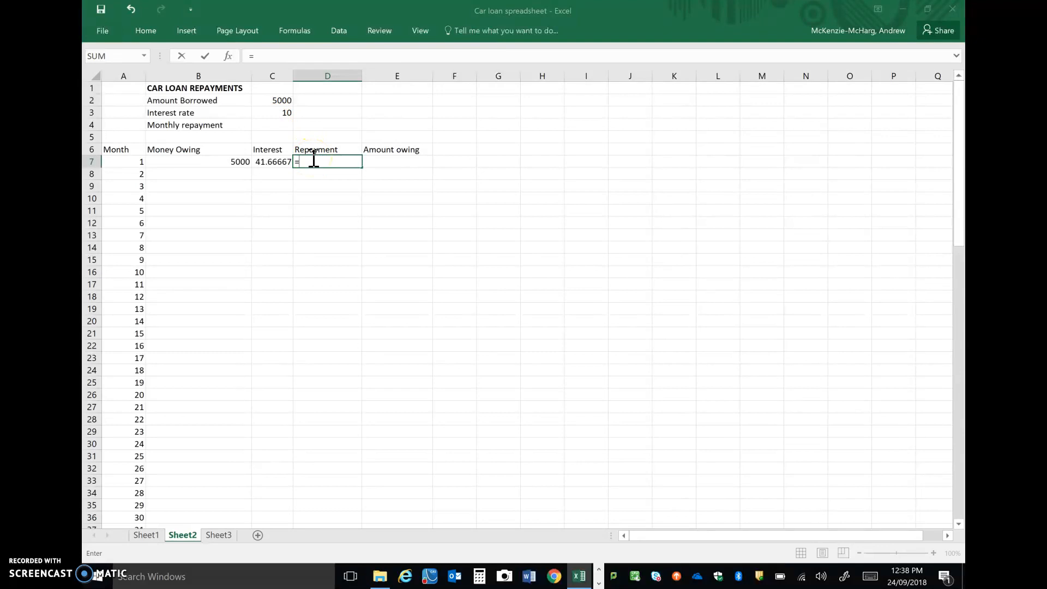
pyautogui.click(264, 124)
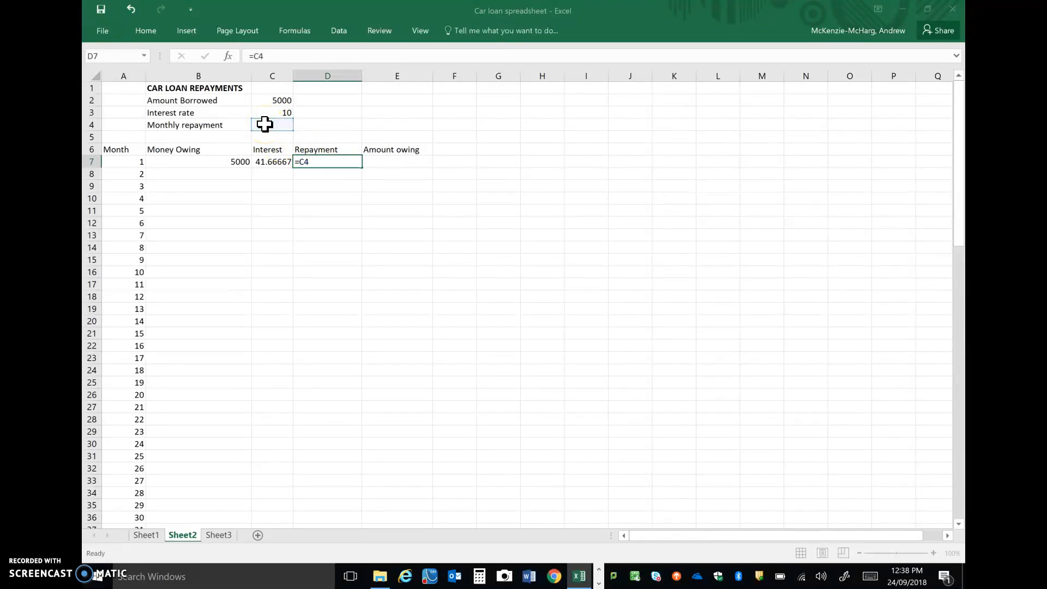
pyautogui.press('Return')
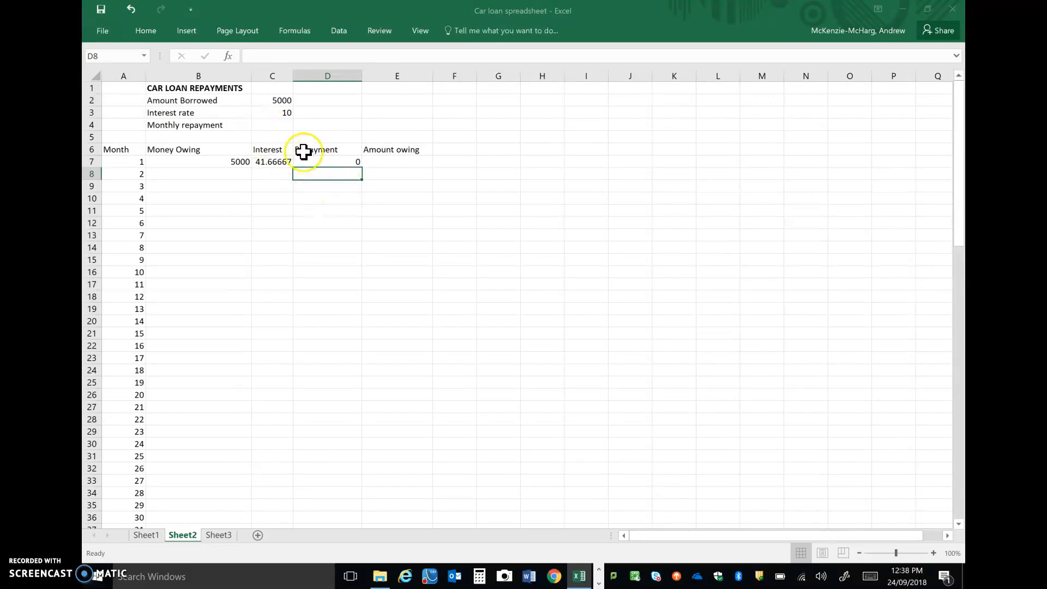
# Enter 500 as the Monthly repayment in C4.
pyautogui.click(282, 124)
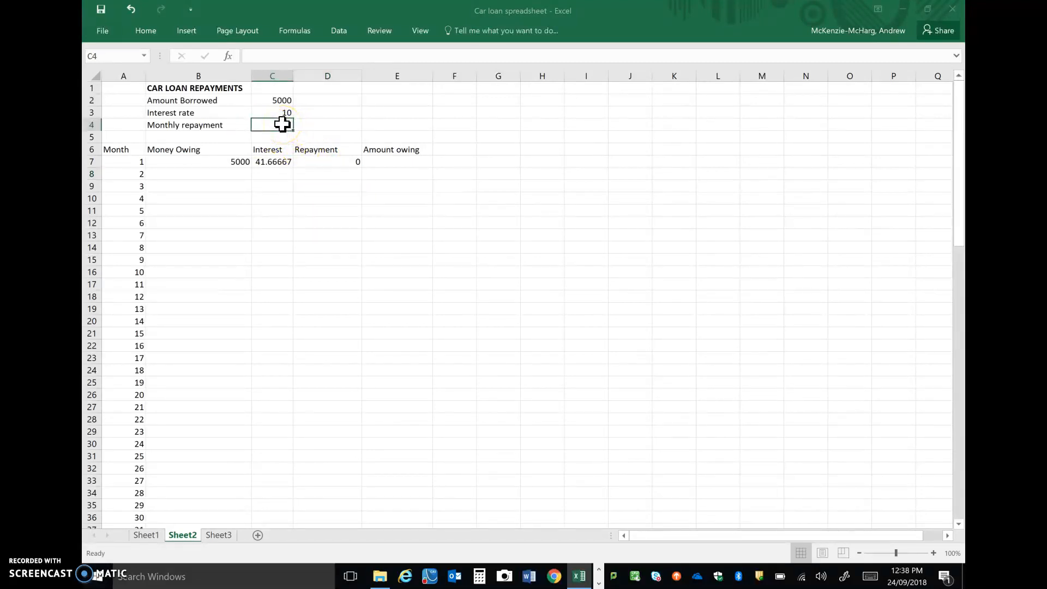
pyautogui.write('500')
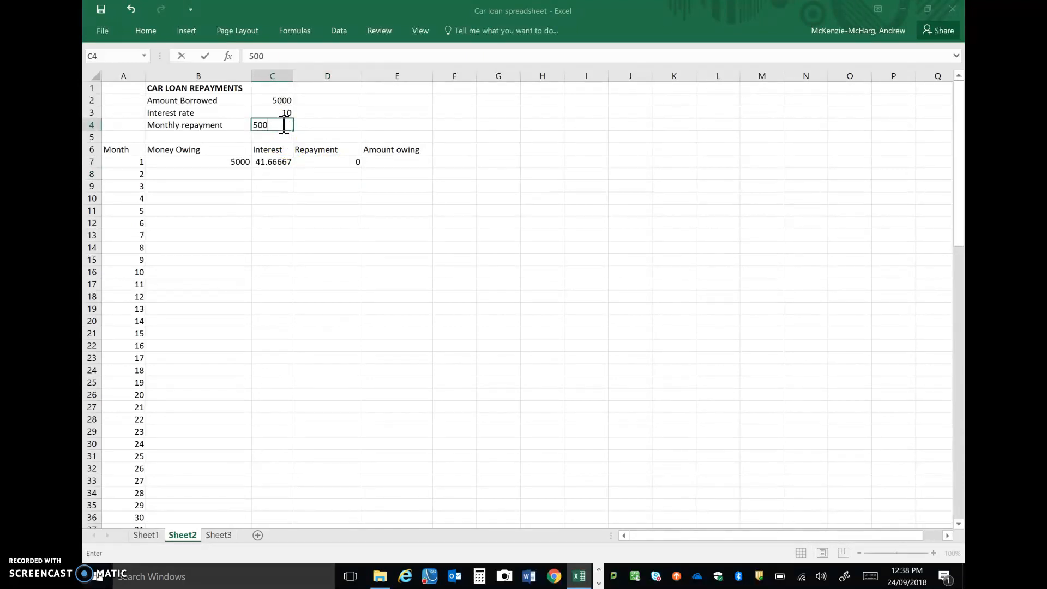
pyautogui.press('Return')
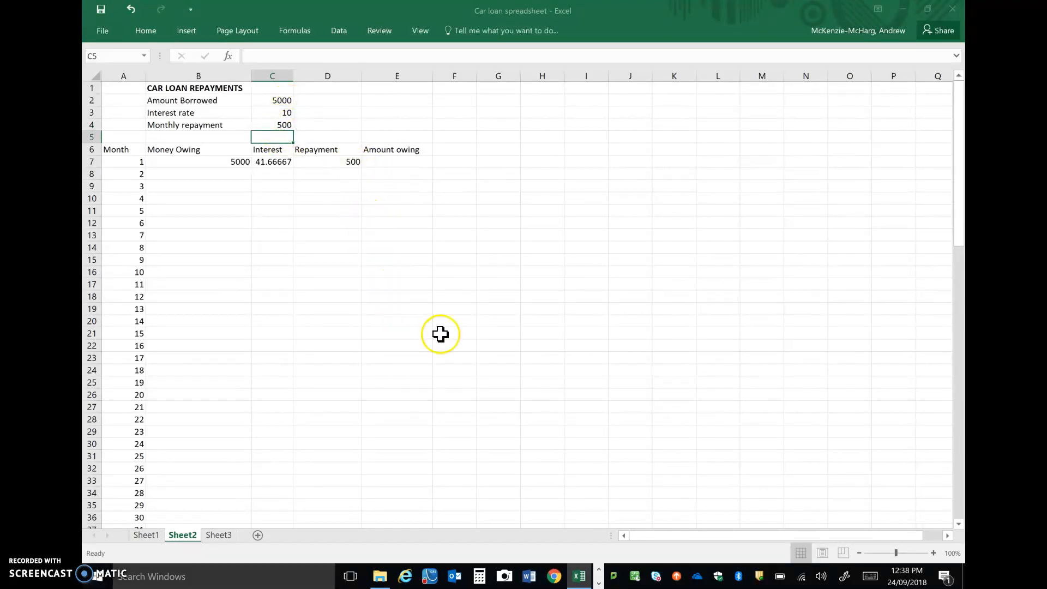
# Enter the formula =B7+C7-D7 in E7 to calculate the Amount owing at the end of month 1.
pyautogui.click(396, 161)
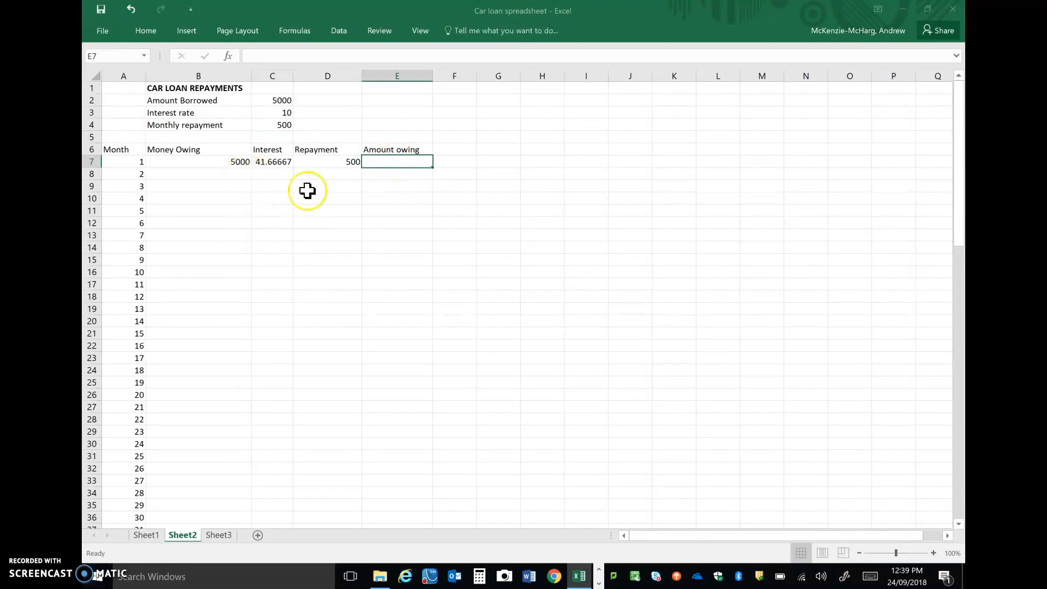
pyautogui.click(221, 162)
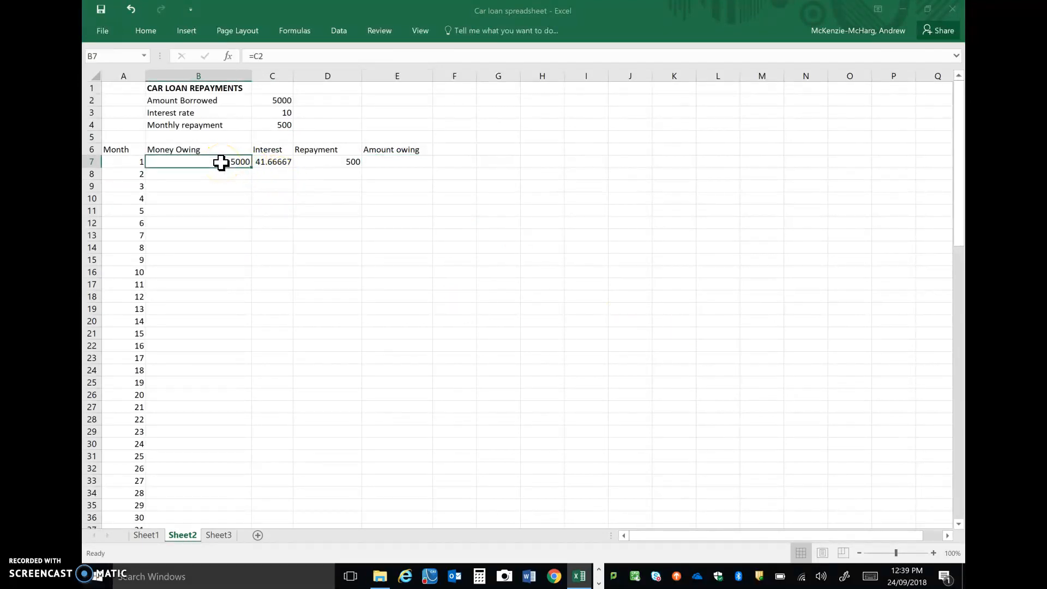
pyautogui.click(266, 163)
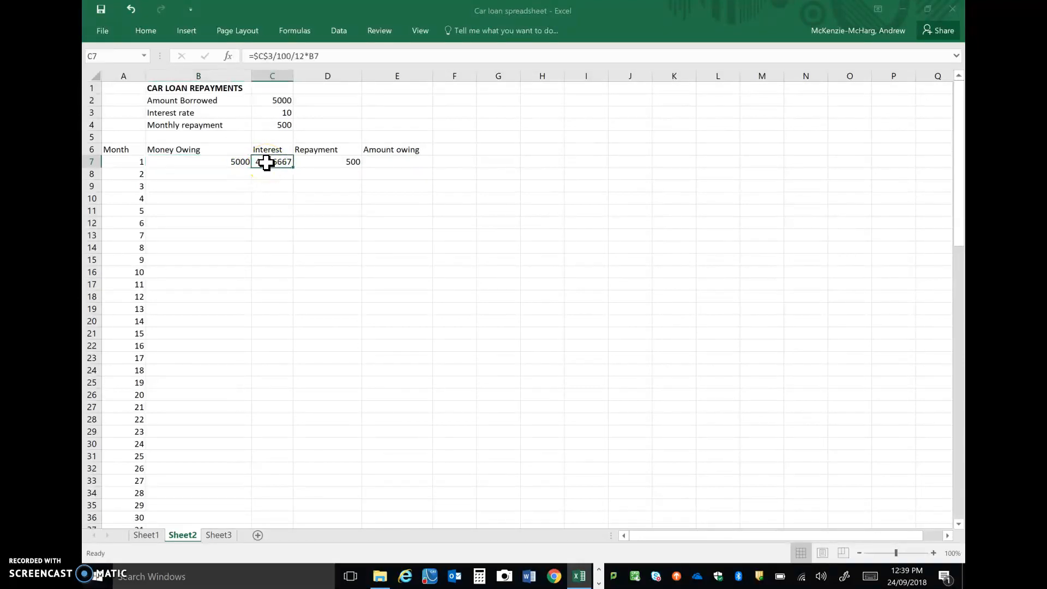
pyautogui.click(322, 161)
pyautogui.click(390, 162)
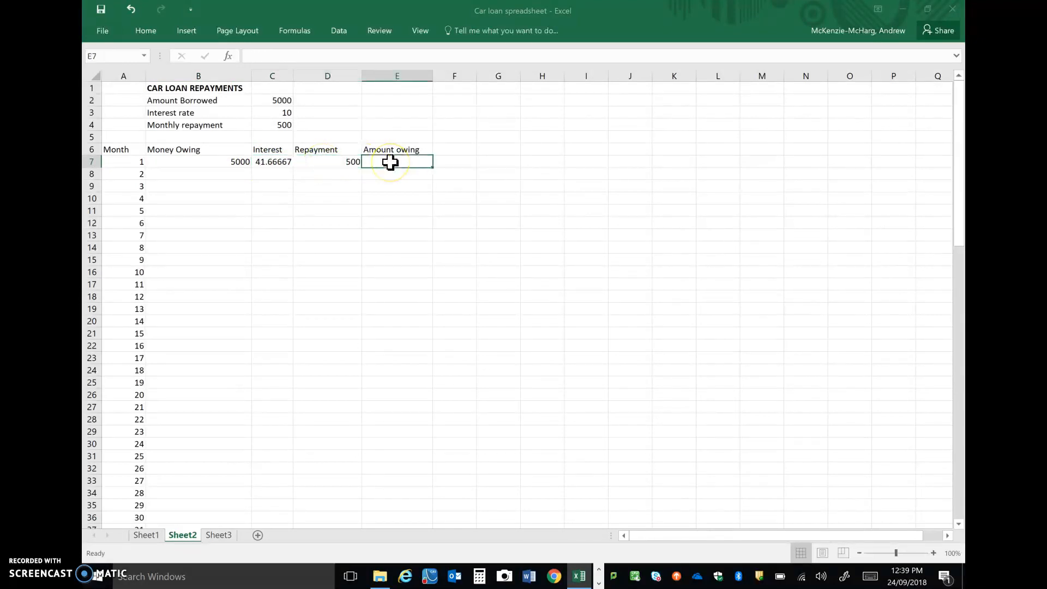
pyautogui.write('=')
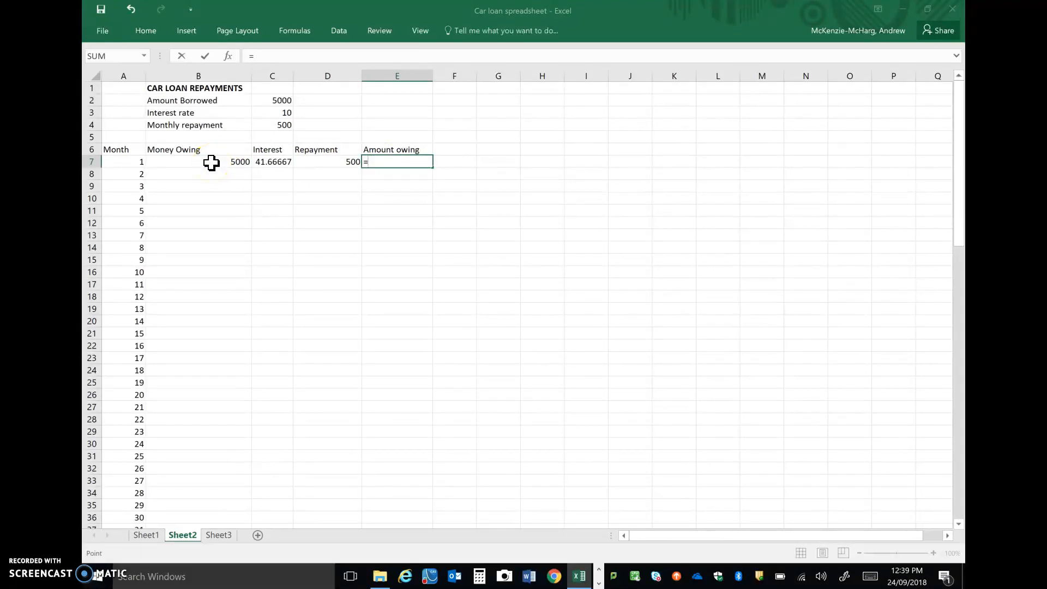
pyautogui.click(212, 162)
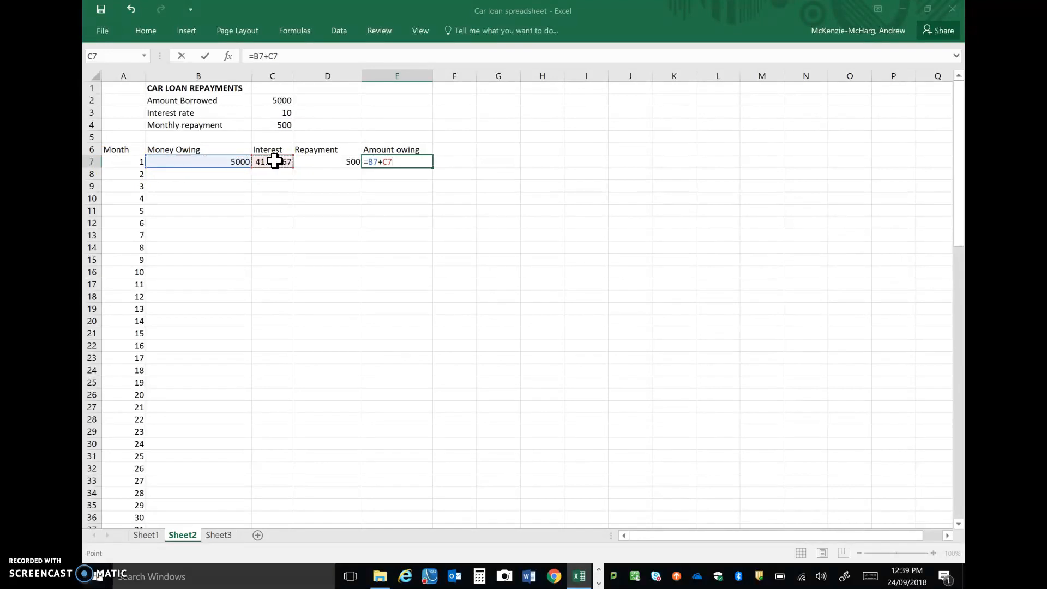
pyautogui.click(342, 162)
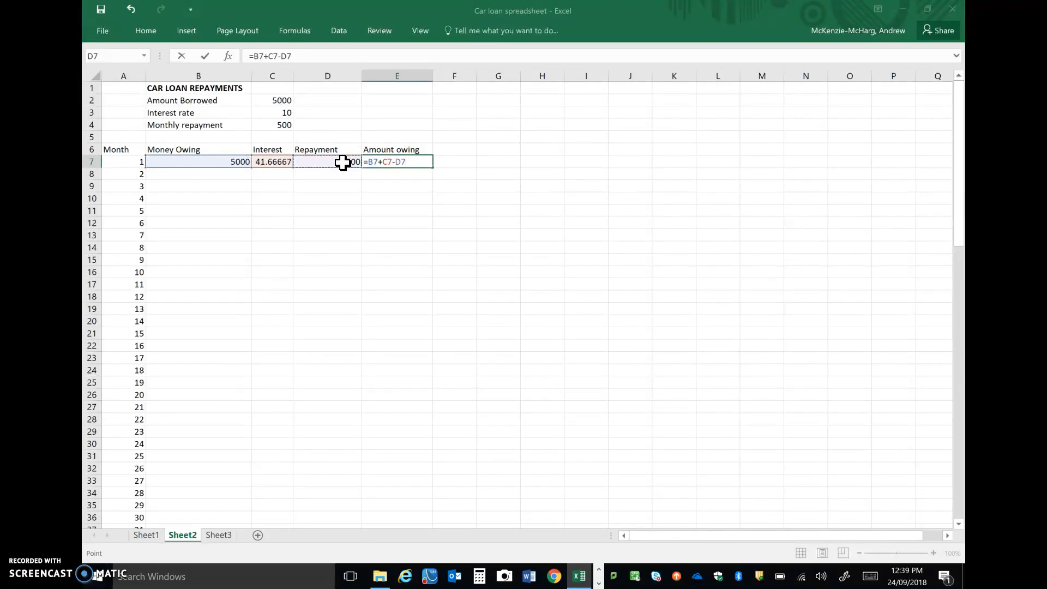
pyautogui.press('Return')
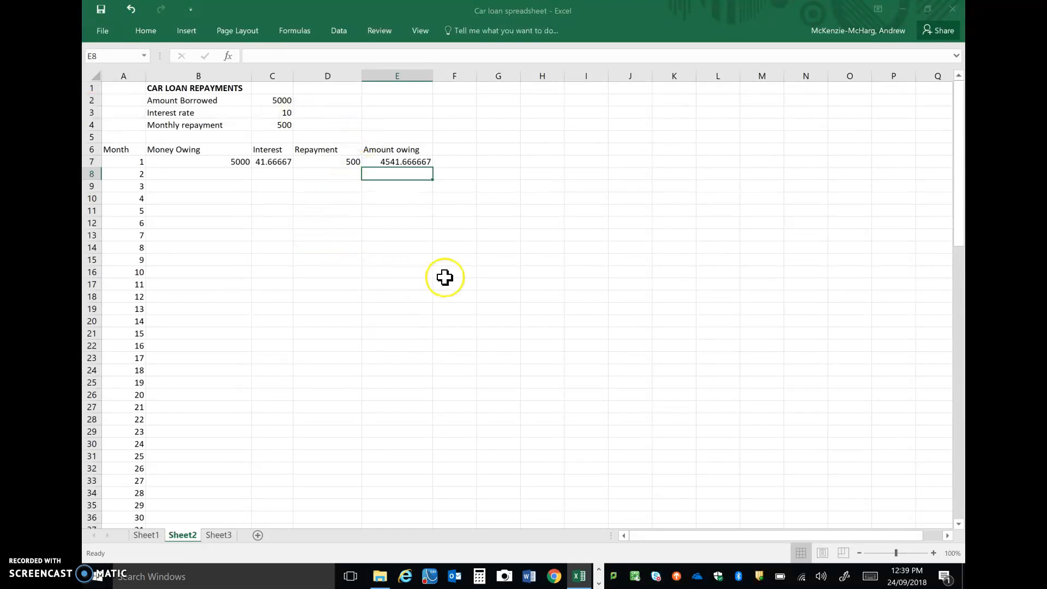
# Enter the formula =E7 in B8 so month 2's Money Owing takes the previous month's Amount owing.
pyautogui.click(403, 162)
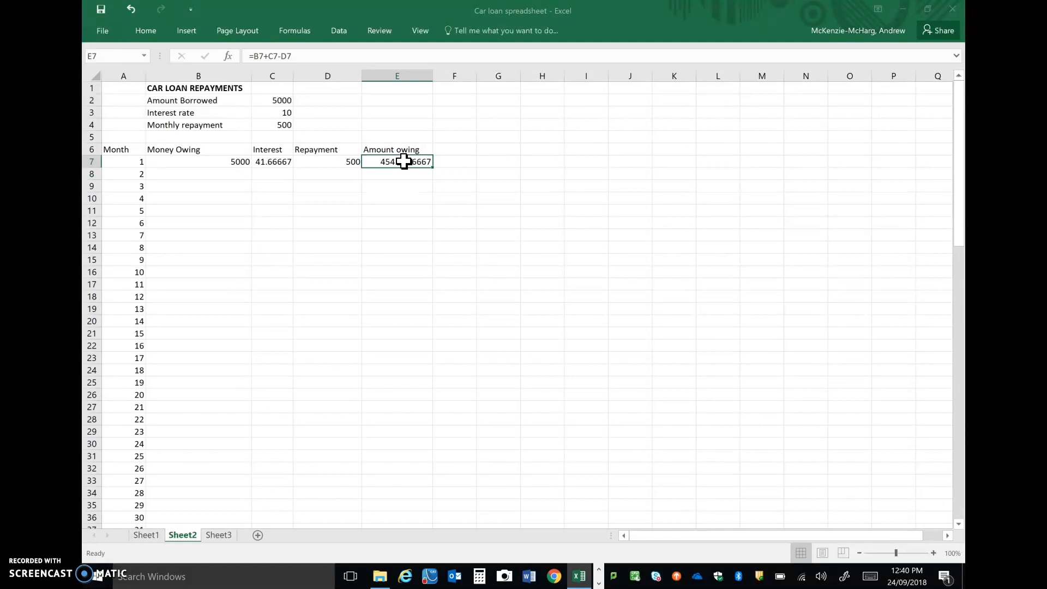
pyautogui.click(207, 174)
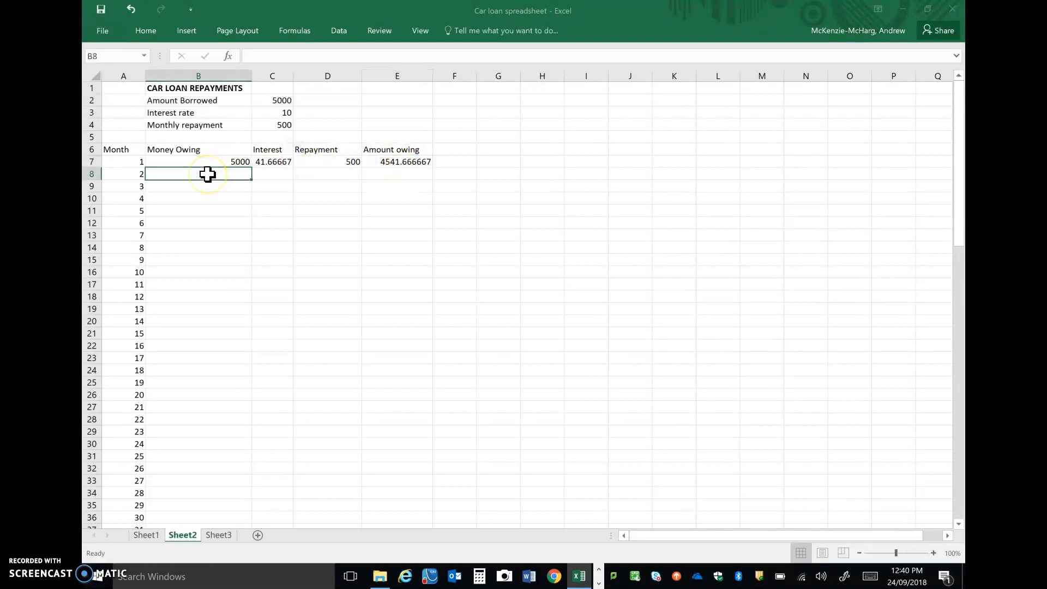
pyautogui.click(404, 163)
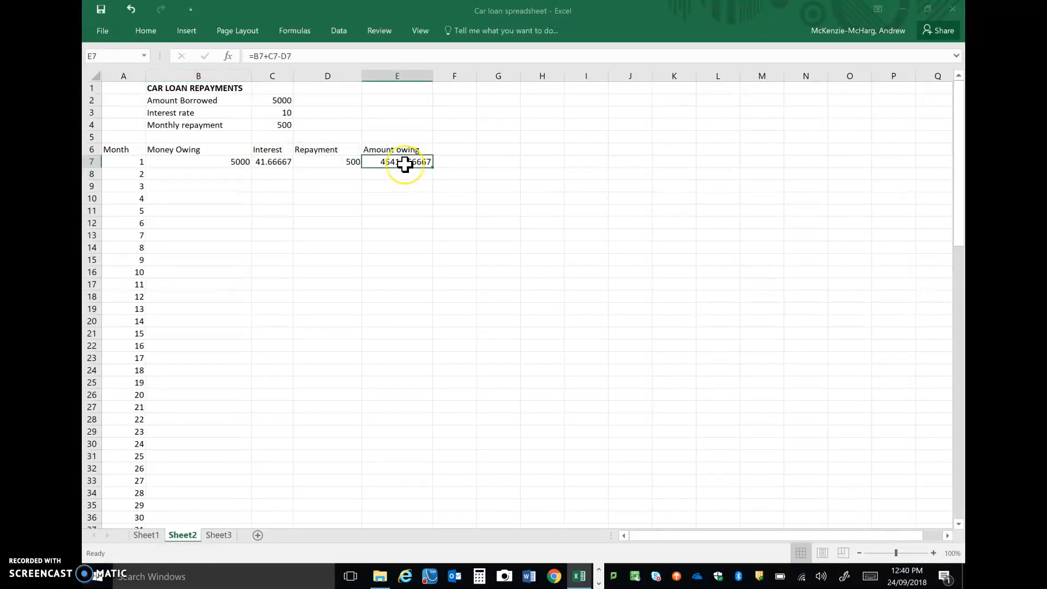
pyautogui.click(211, 174)
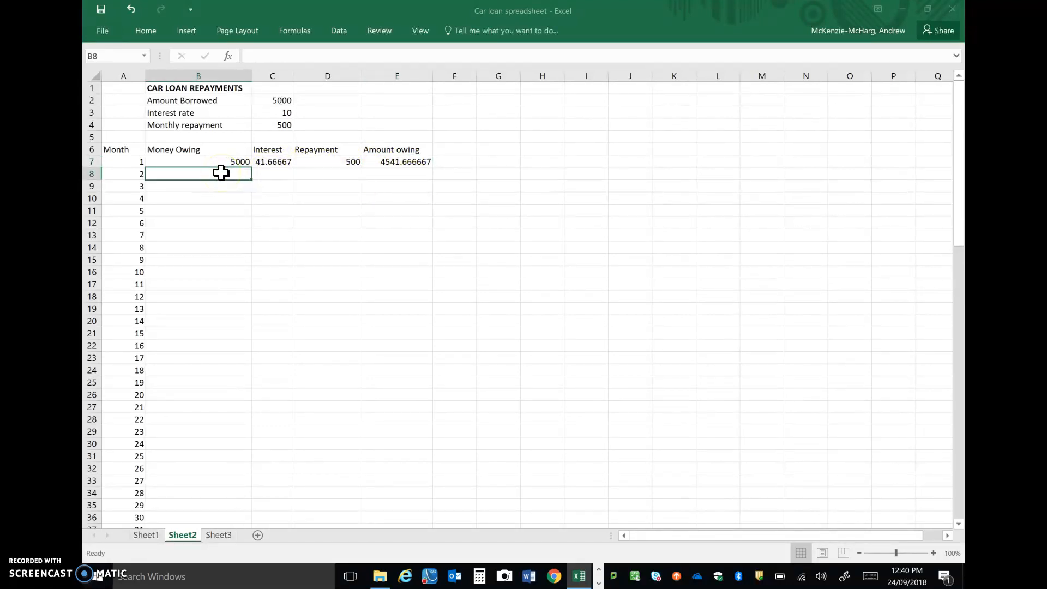
pyautogui.write('=')
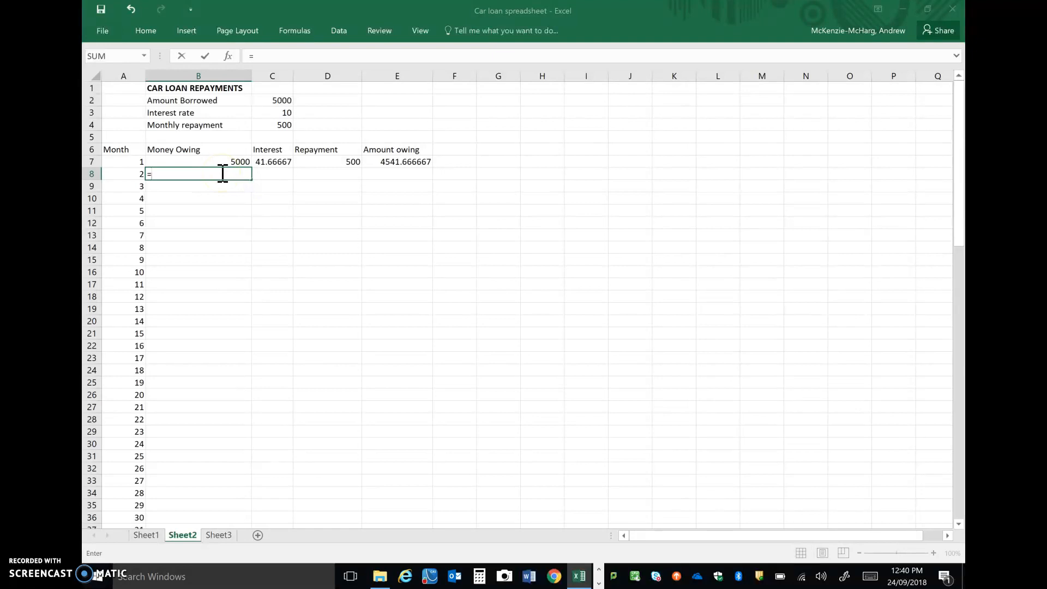
pyautogui.click(392, 163)
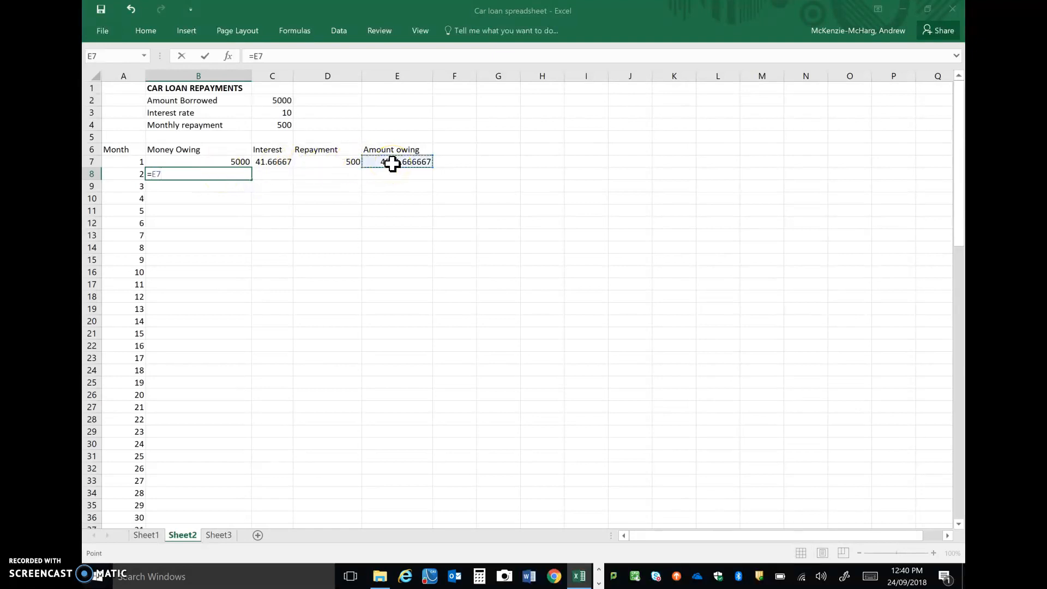
pyautogui.press('Return')
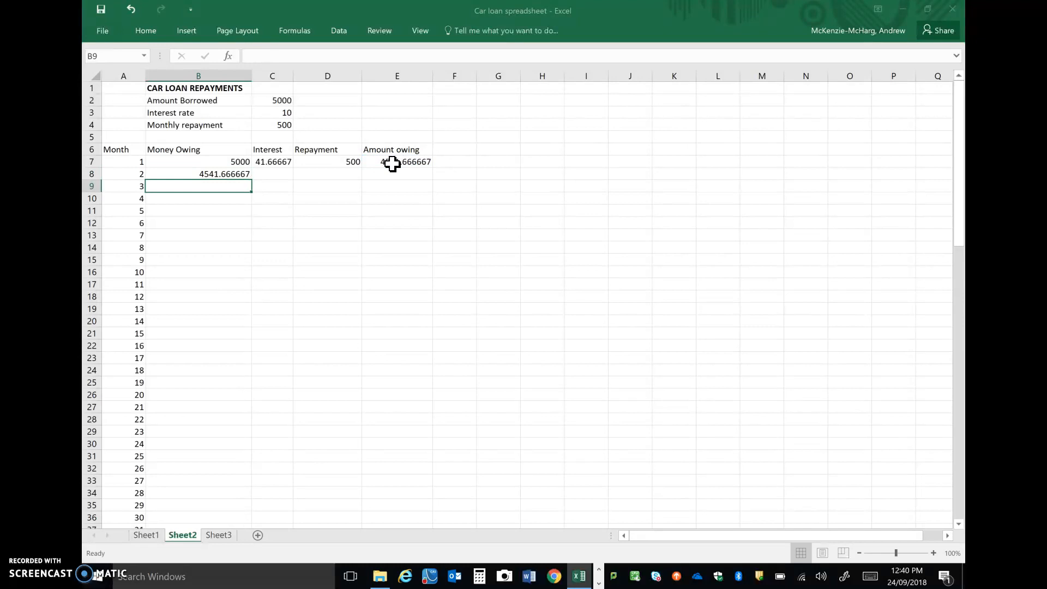
# Fill the Money Owing formula in B8 down the column to row 76, month 70.
pyautogui.click(240, 174)
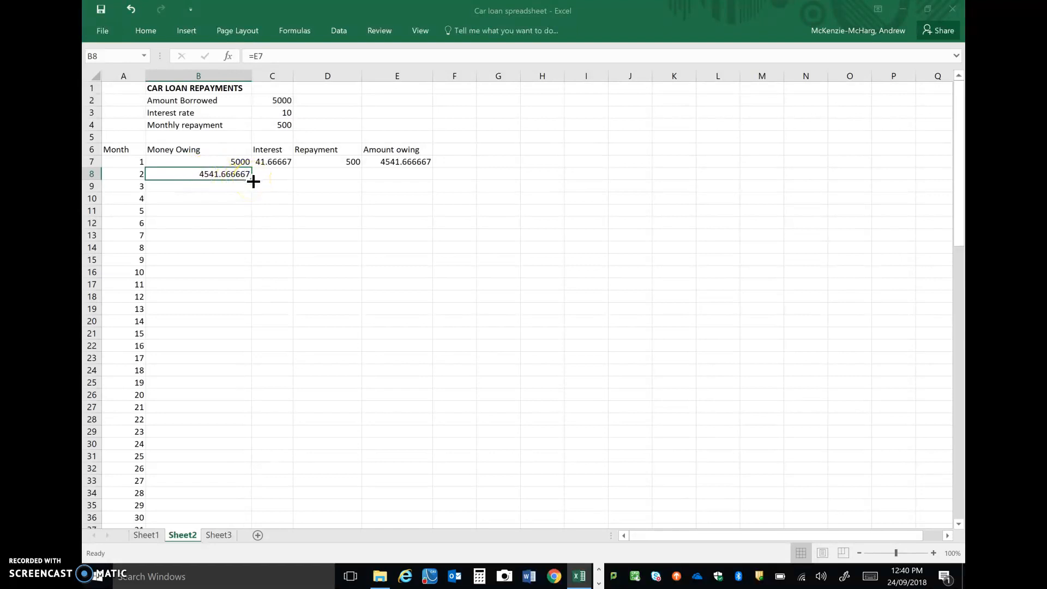
pyautogui.moveTo(252, 181); pyautogui.dragTo(185, 352)
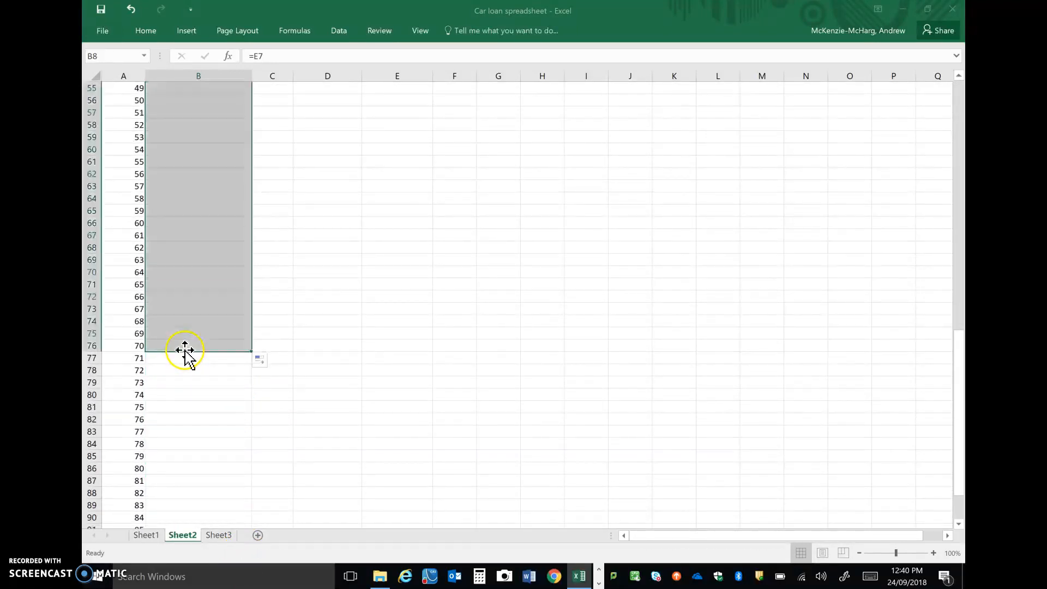
pyautogui.scroll(5, 378, 314)
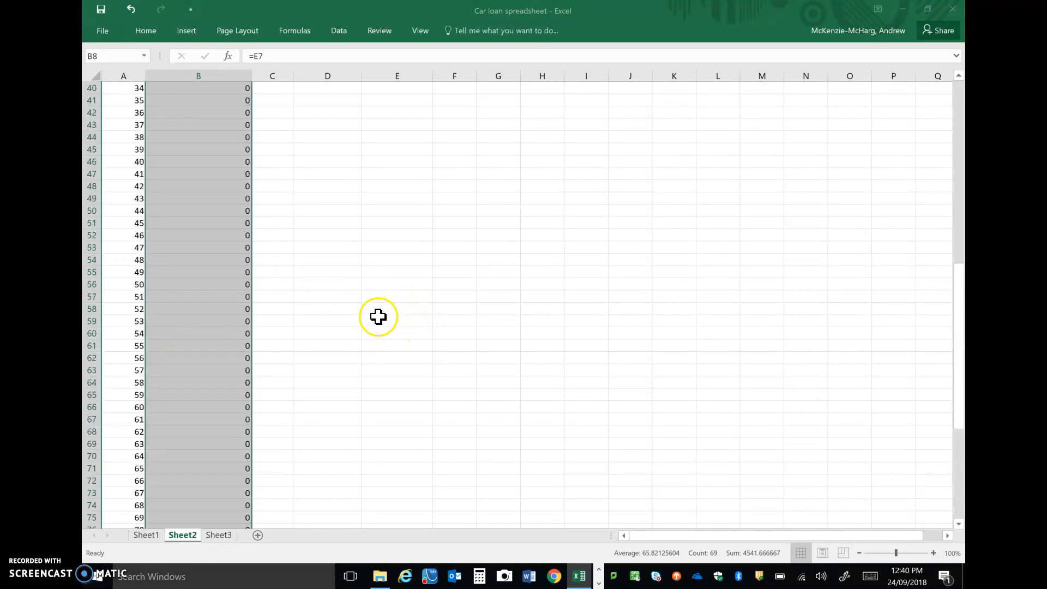
pyautogui.scroll(13, 378, 316)
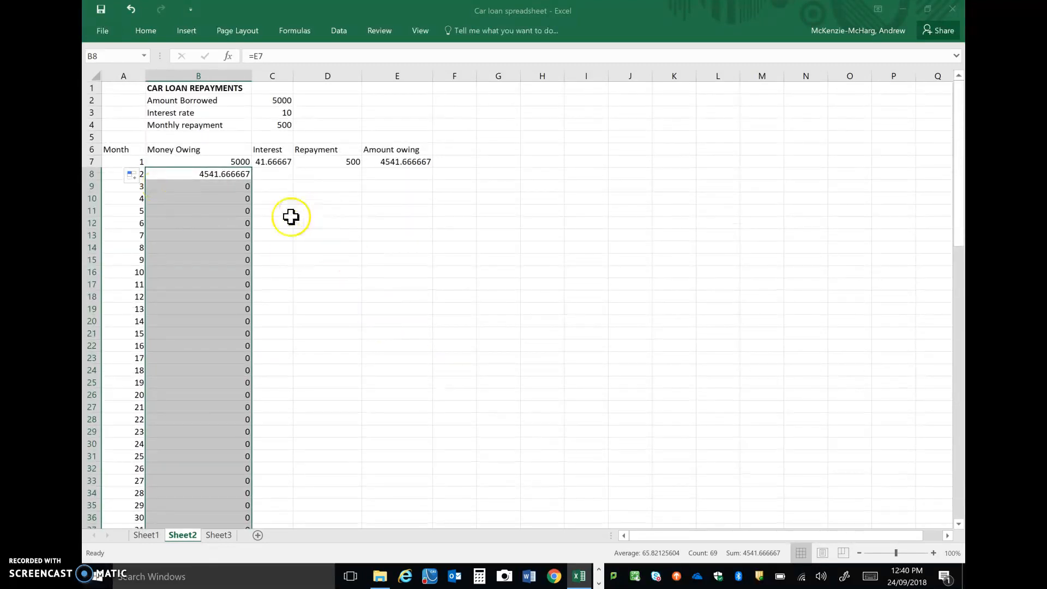
# Fill the Interest formula in C7 down the column to row 76.
pyautogui.click(295, 198)
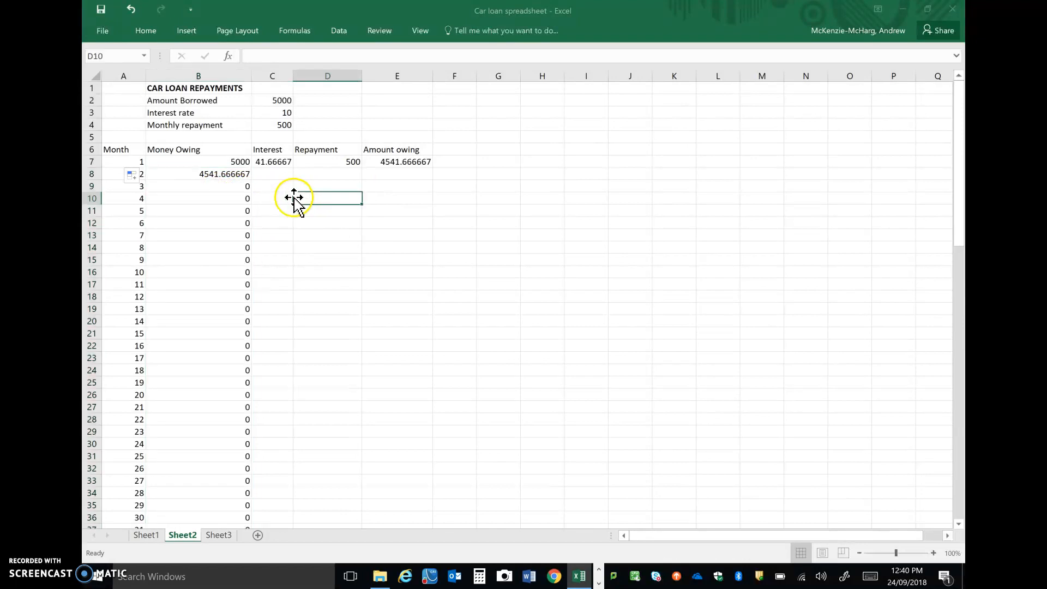
pyautogui.click(279, 160)
pyautogui.moveTo(294, 170); pyautogui.dragTo(273, 324)
pyautogui.scroll(18, 329, 294)
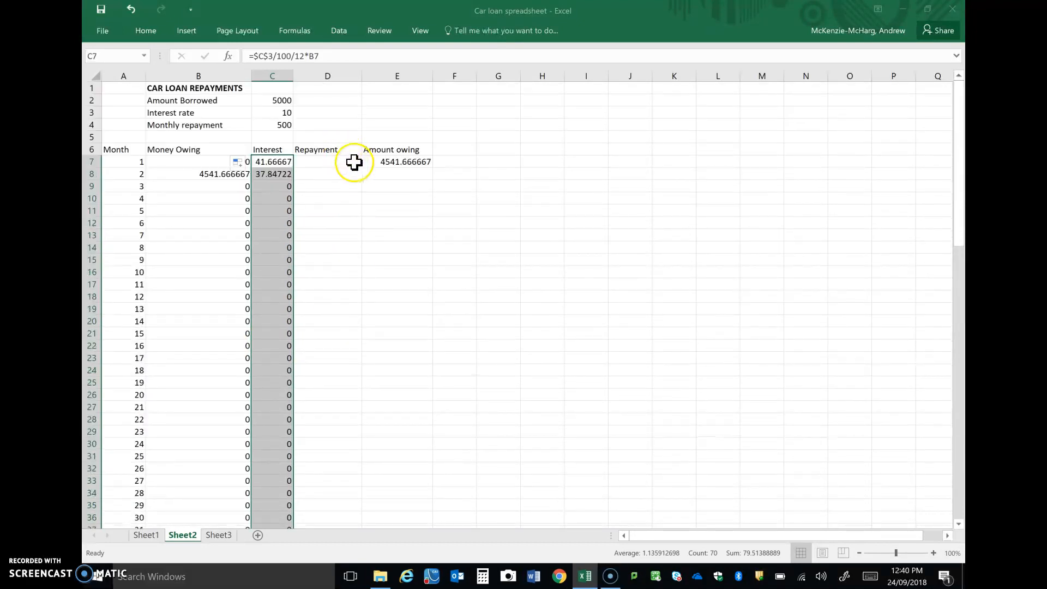
# Make the monthly repayment reference in D7 absolute so the formula reads =$C$4.
pyautogui.click(352, 162)
pyautogui.moveTo(363, 169)
pyautogui.mouseDown()
pyautogui.moveTo(361, 399)
pyautogui.moveTo(362, 137)
pyautogui.moveTo(363, 163)
pyautogui.moveTo(348, 158)
pyautogui.mouseUp()
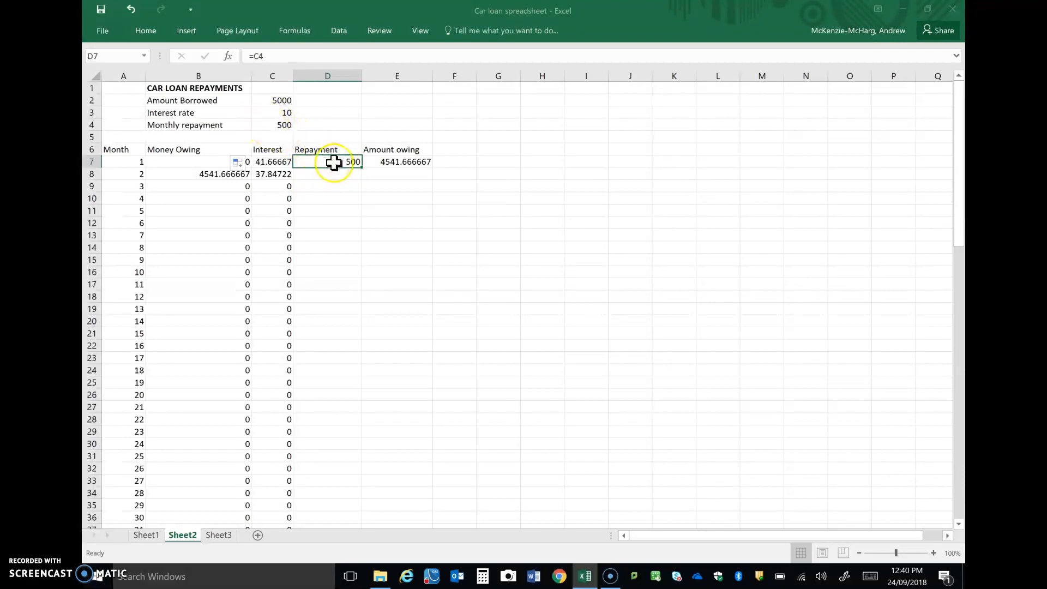
pyautogui.click(257, 55)
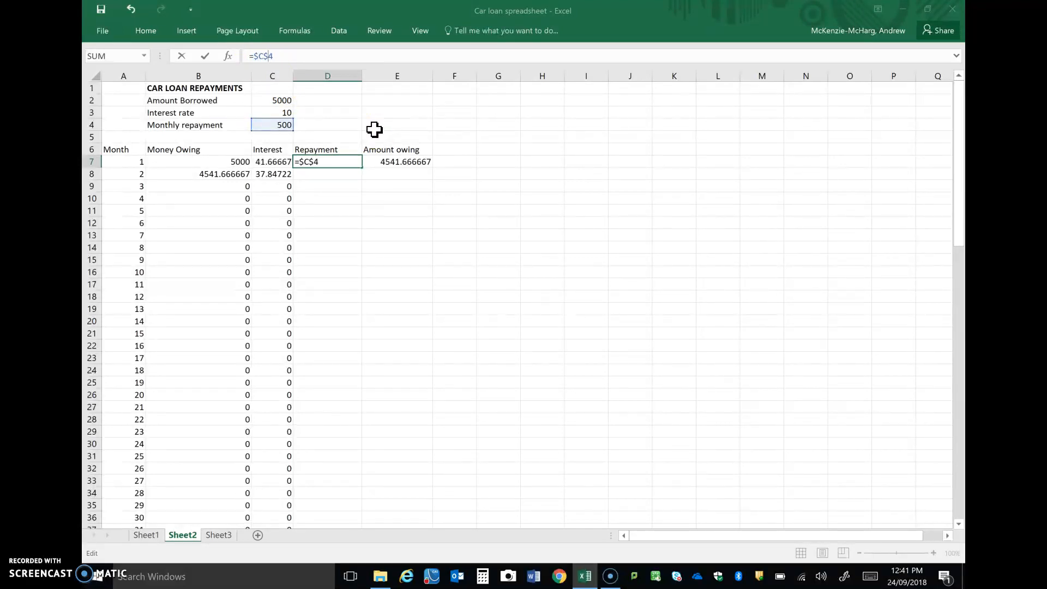
pyautogui.press('Return')
# Fill the Repayment formula in D7 down the column to row 76.
pyautogui.click(331, 160)
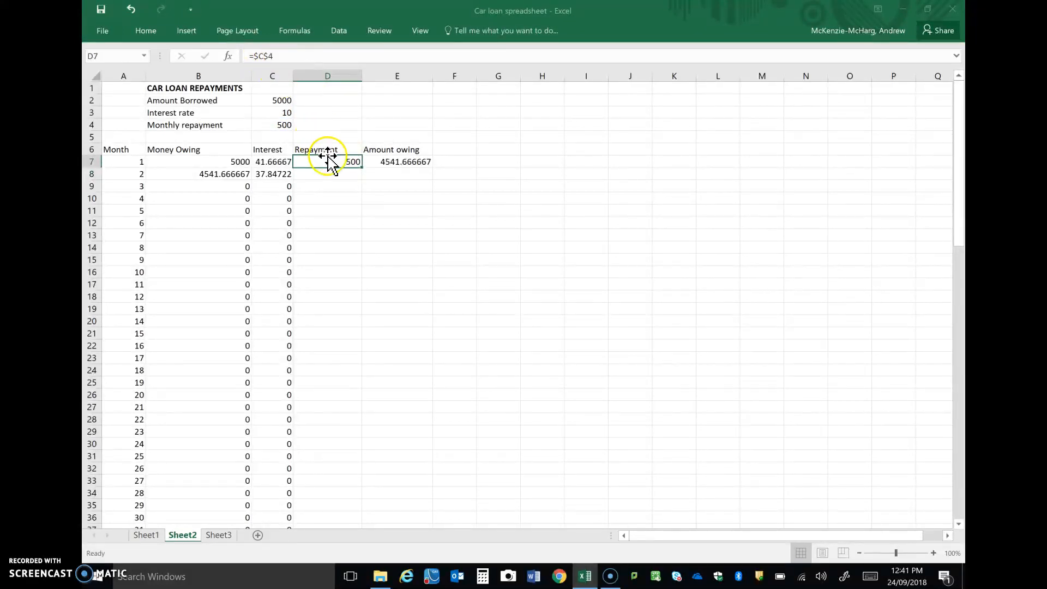
pyautogui.moveTo(362, 169); pyautogui.dragTo(353, 423)
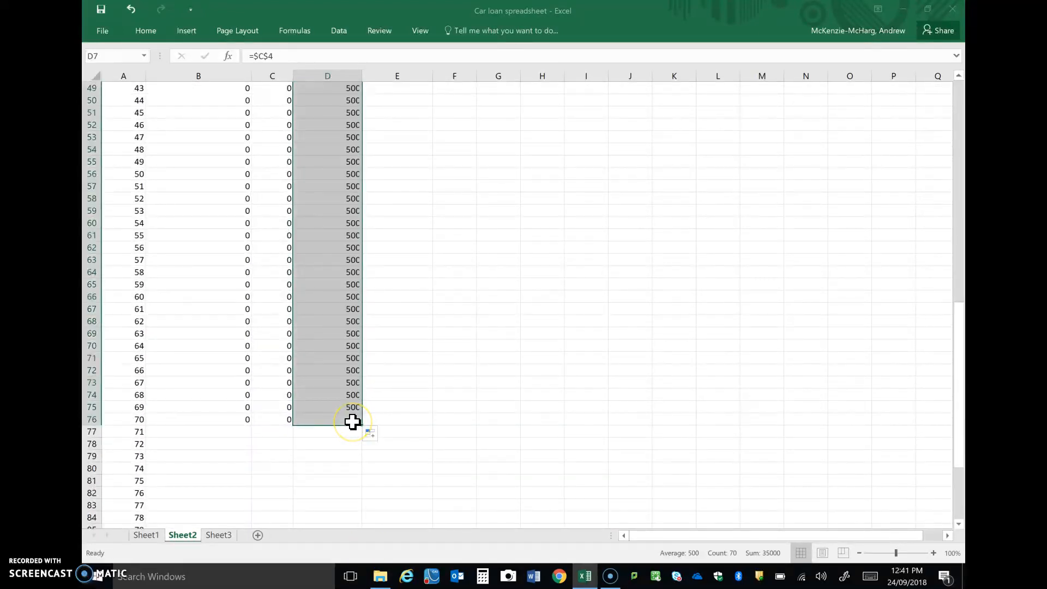
pyautogui.scroll(15, 423, 381)
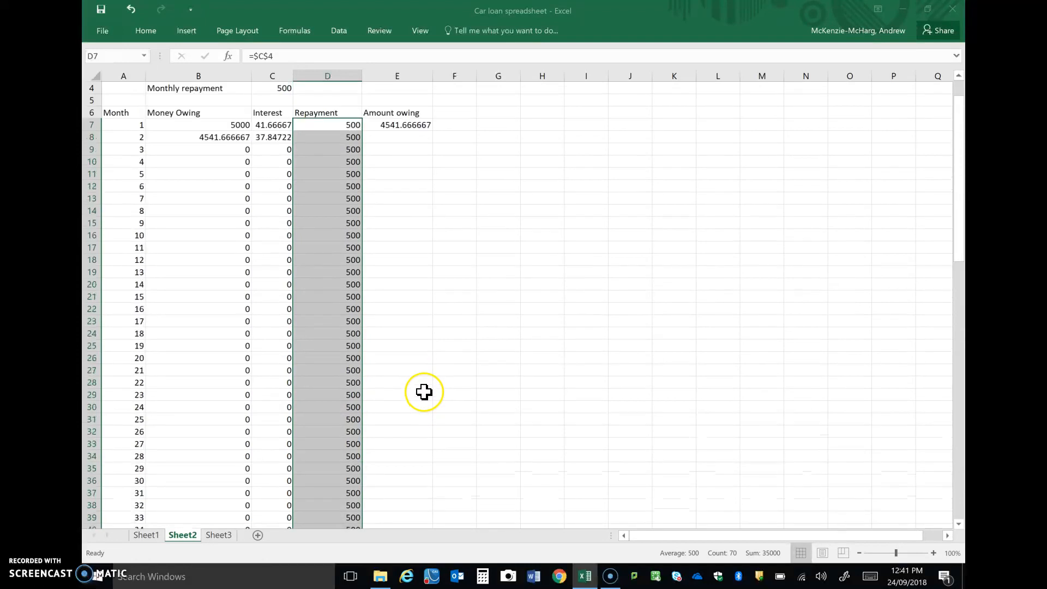
pyautogui.scroll(1, 424, 392)
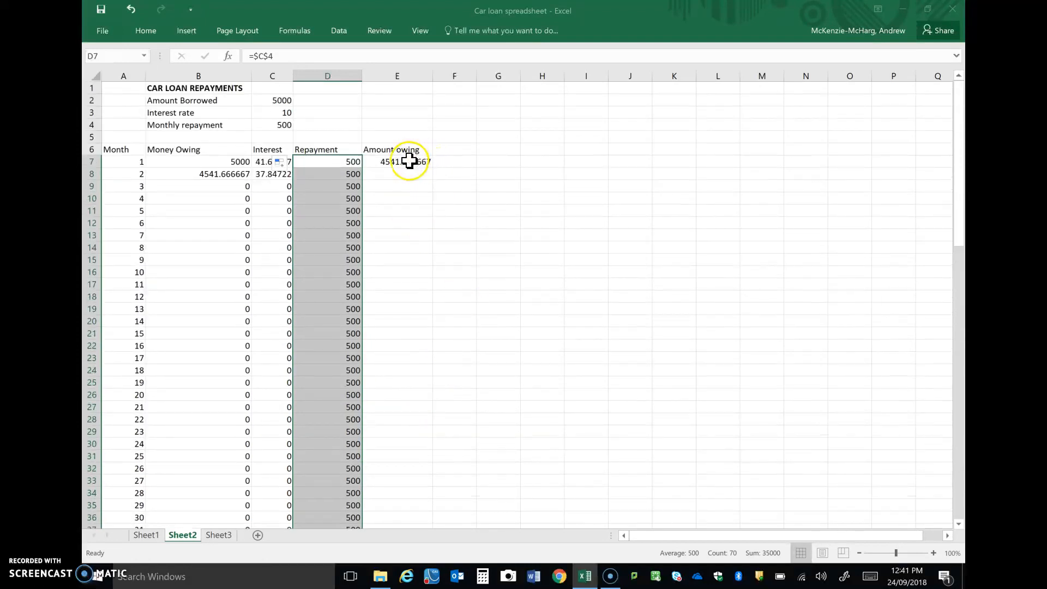
# Fill the Amount owing formula in E7 down the column to row 76.
pyautogui.click(409, 161)
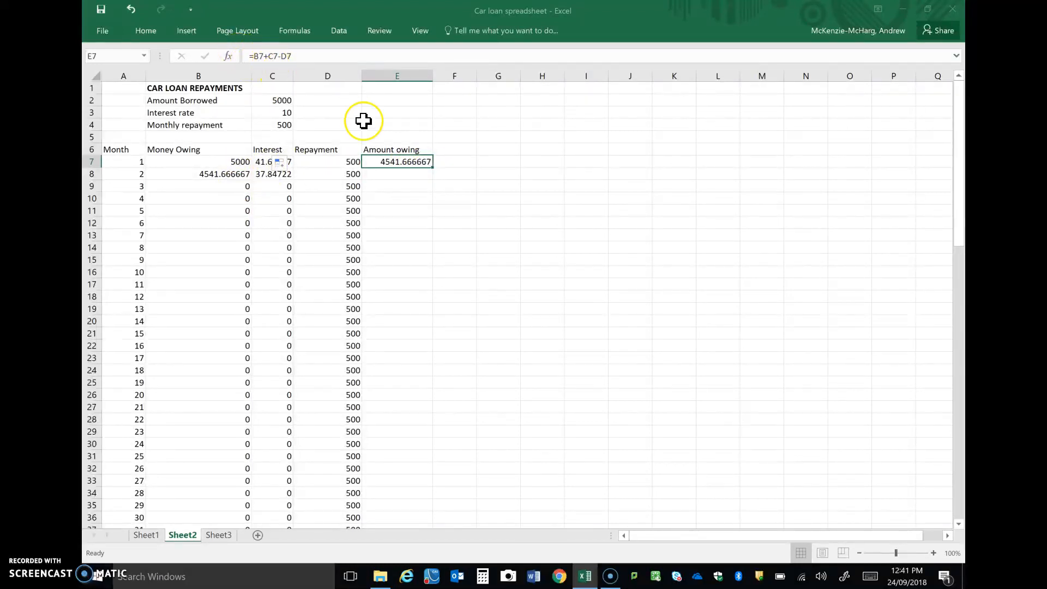
pyautogui.moveTo(433, 168); pyautogui.dragTo(439, 328)
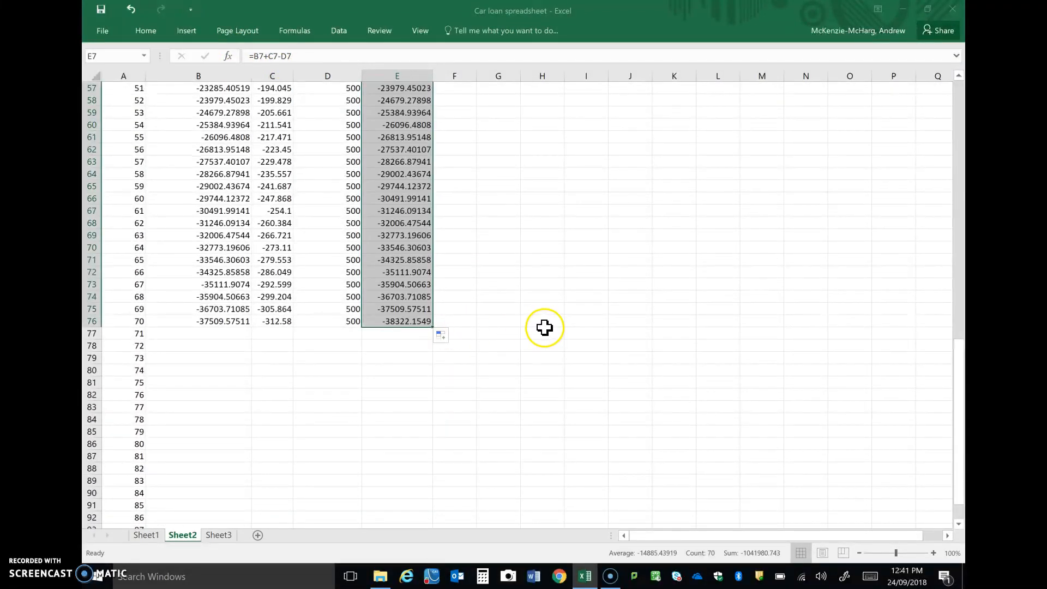
pyautogui.scroll(9, 544, 327)
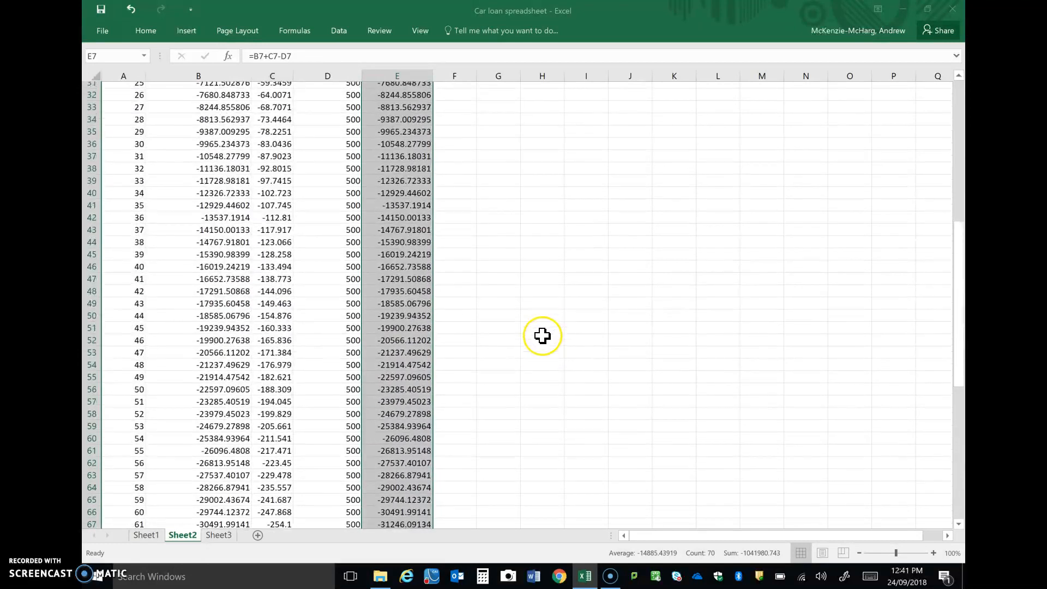
pyautogui.scroll(10, 543, 335)
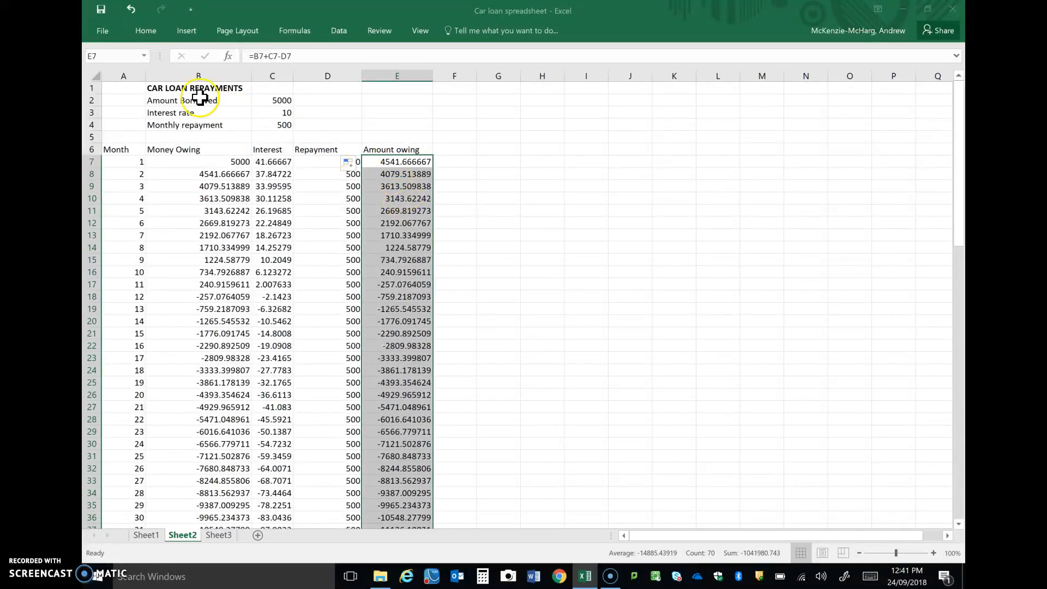
# Set the Amount Borrowed in C2 to 25000 and the Interest rate in C3 to 8.
pyautogui.click(279, 105)
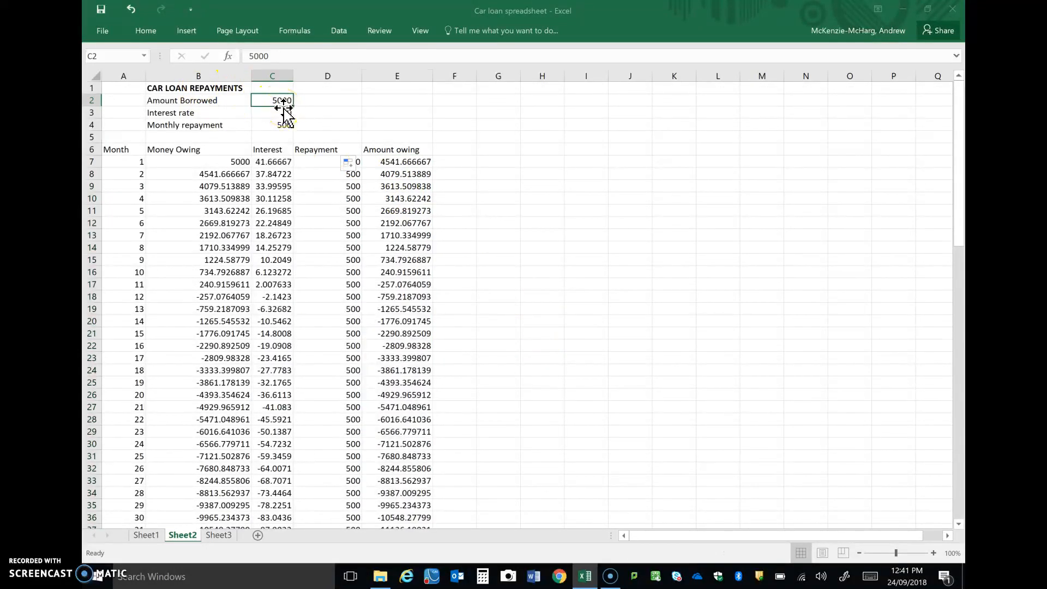
pyautogui.write('25')
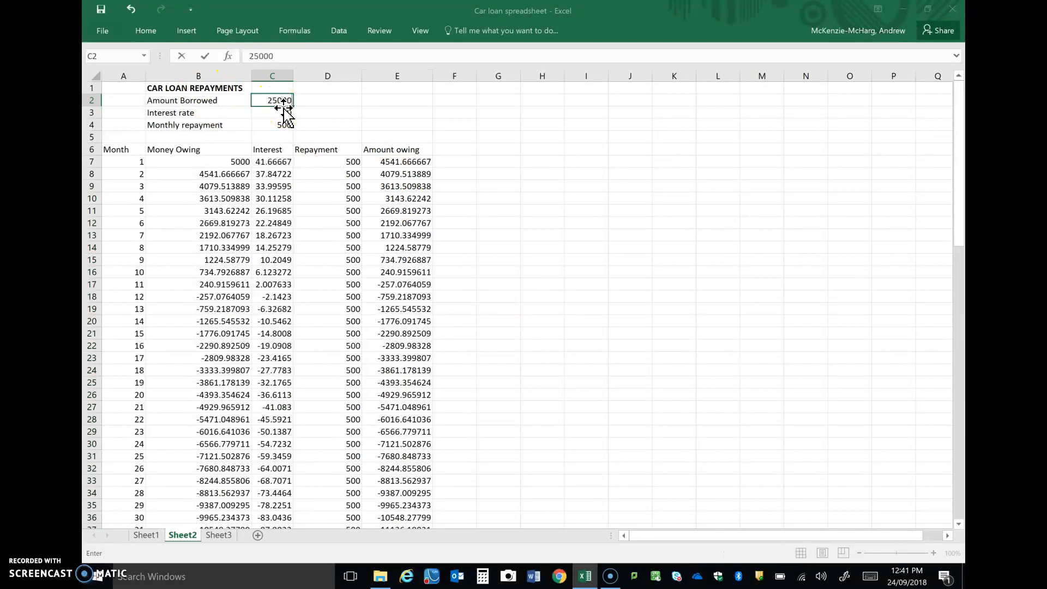
pyautogui.press('Return')
pyautogui.write('10')
pyautogui.hotkey('ctrl', 'Return')
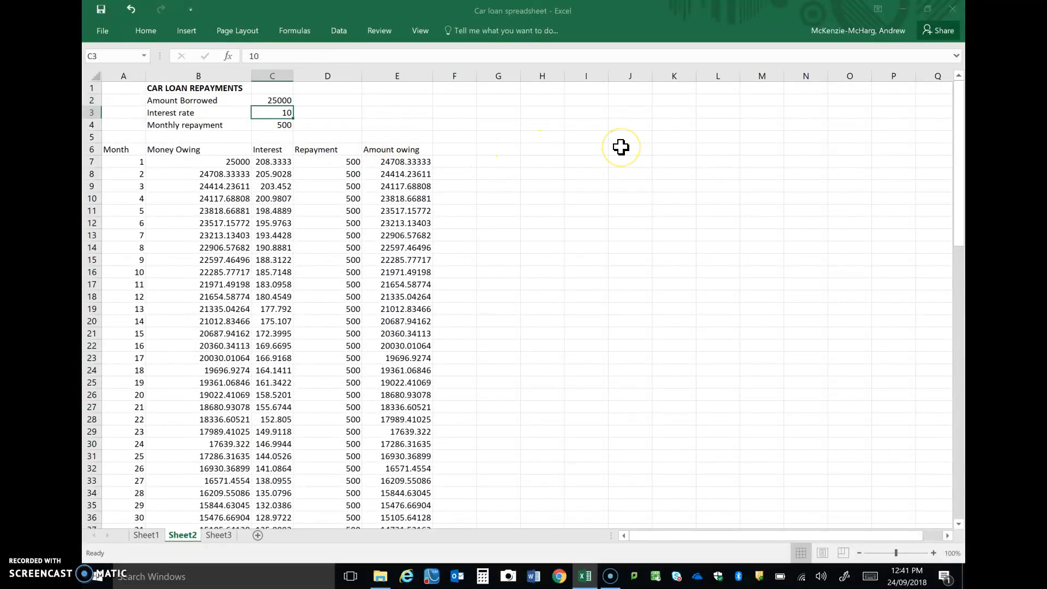
pyautogui.write('8')
pyautogui.press('Return')
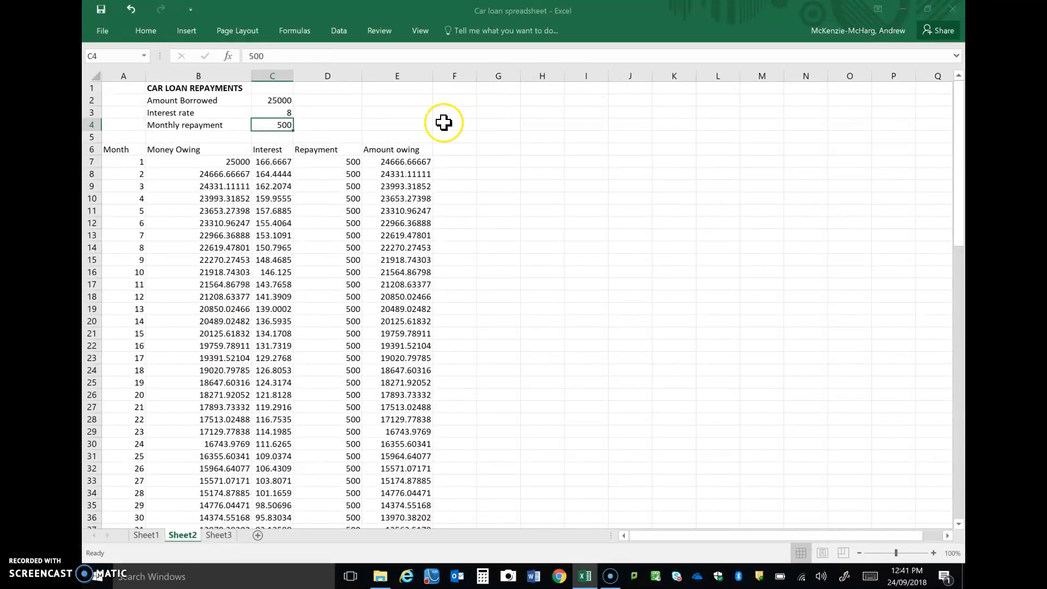
# Check in which month the loan is paid off, highlighting rows 68 and 69 of the repayment table.
pyautogui.scroll(-7, 198, 266)
pyautogui.scroll(-8, 198, 266)
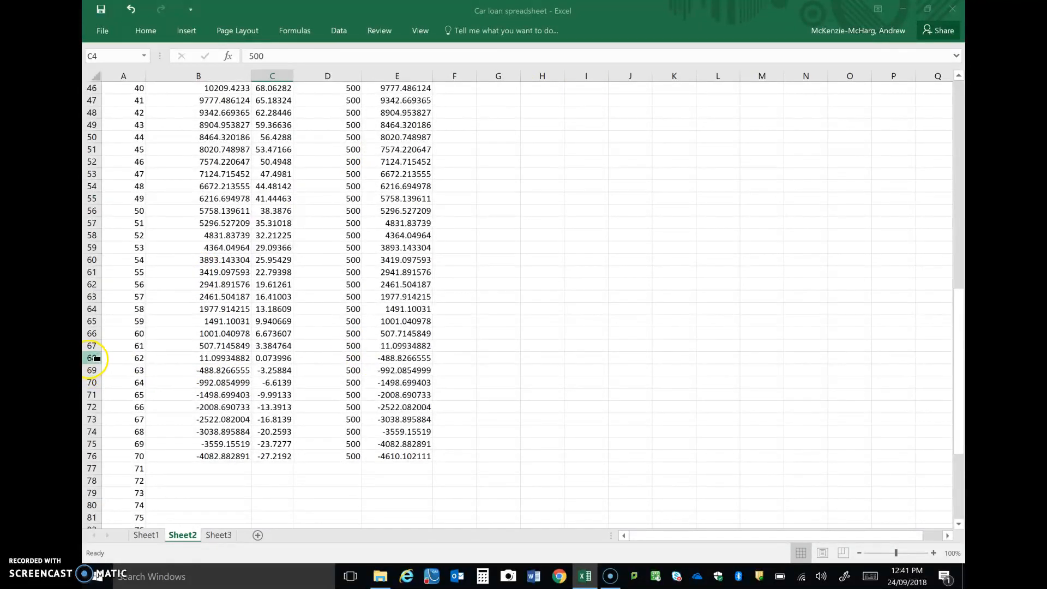
pyautogui.click(92, 358)
pyautogui.moveTo(90, 363); pyautogui.dragTo(91, 370)
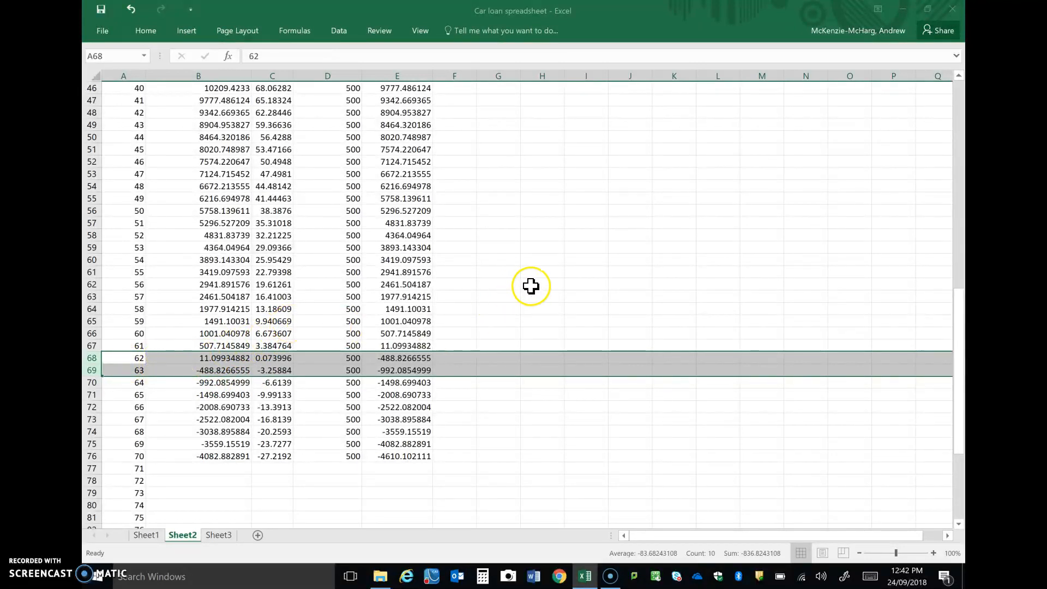
pyautogui.scroll(12, 513, 269)
pyautogui.scroll(3, 512, 269)
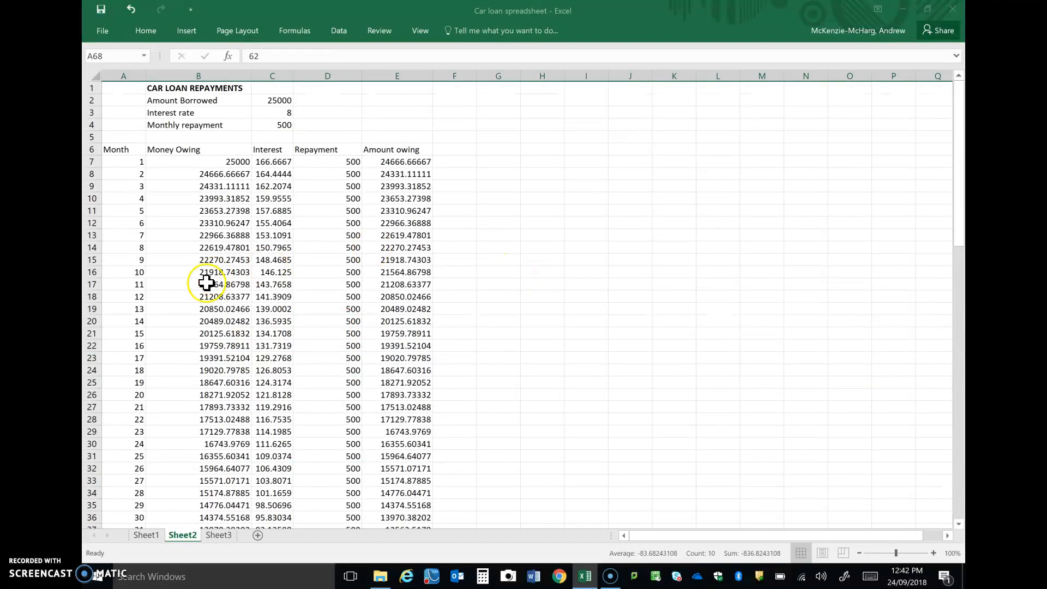